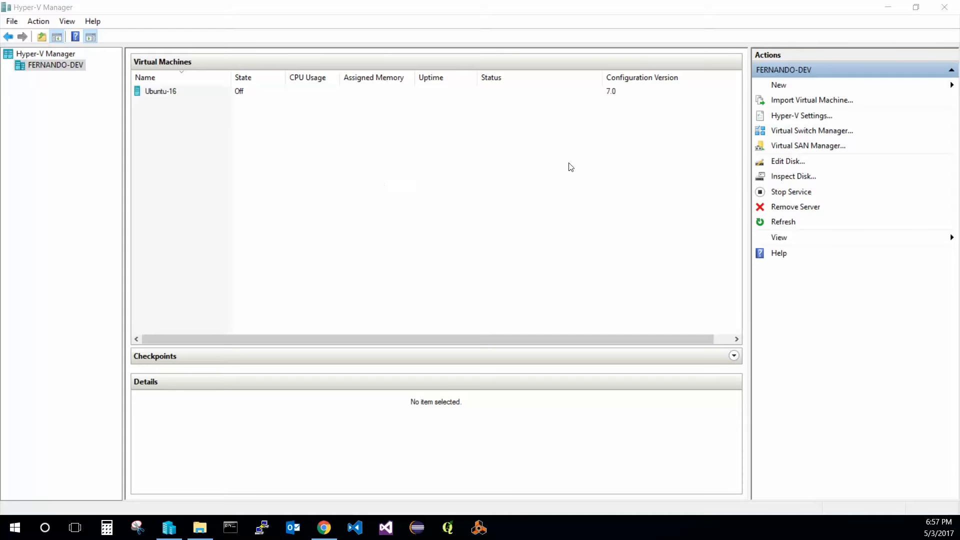
left_click(511, 163)
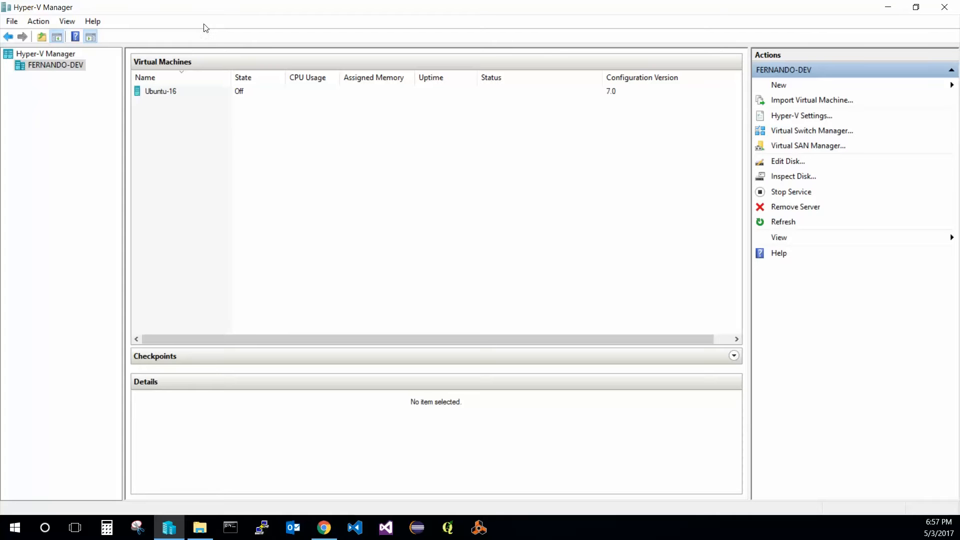
left_click(170, 531)
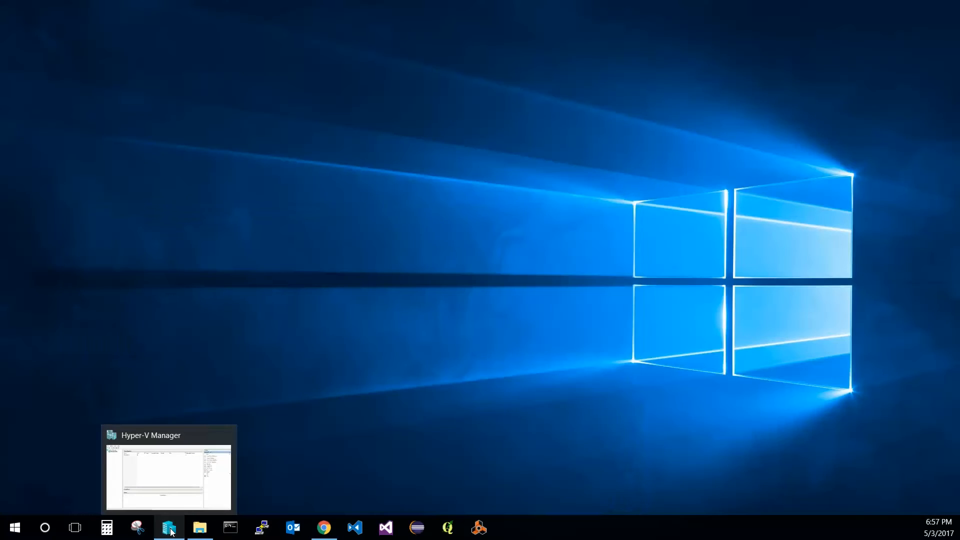
left_click(173, 532)
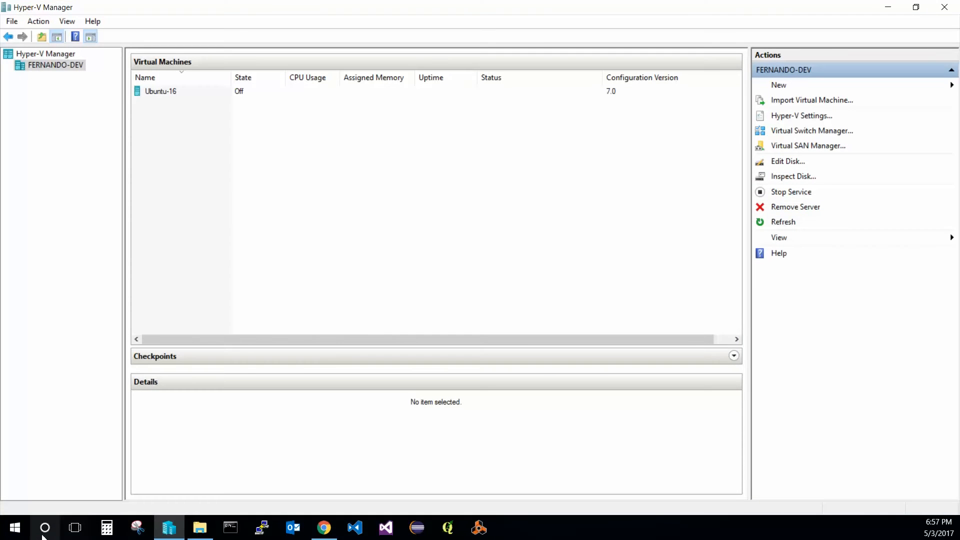
Step: Search the system for "hyper" and open Hyper-V Manager
left_click(23, 532)
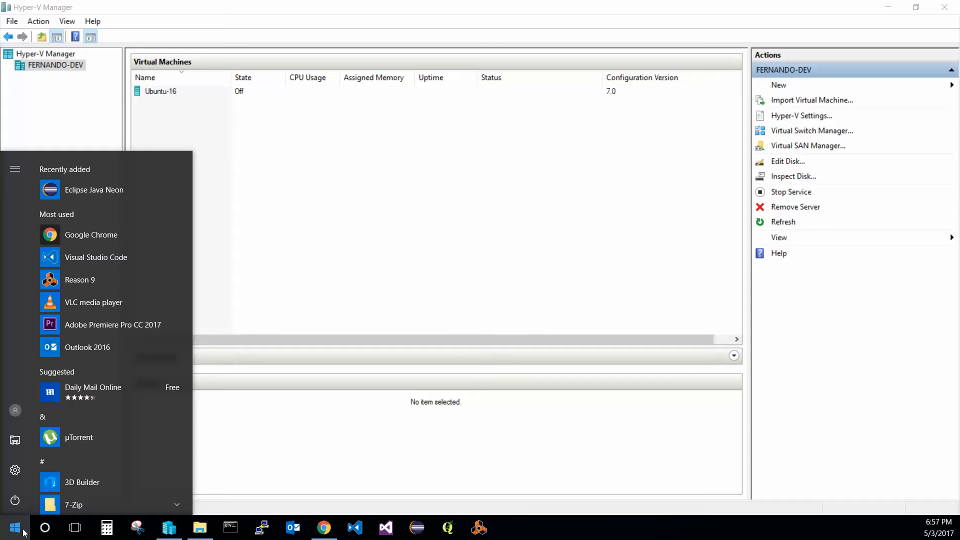
type("hyper")
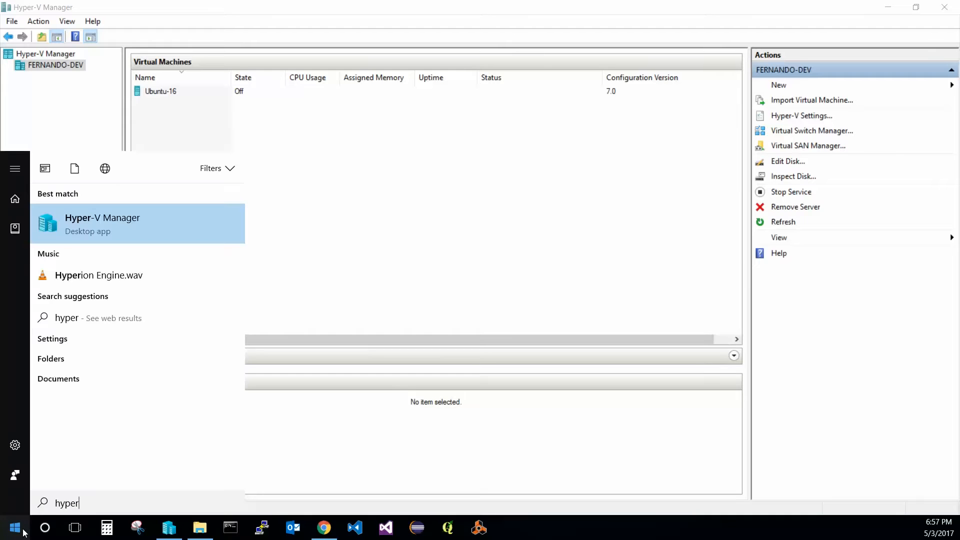
left_click(107, 225)
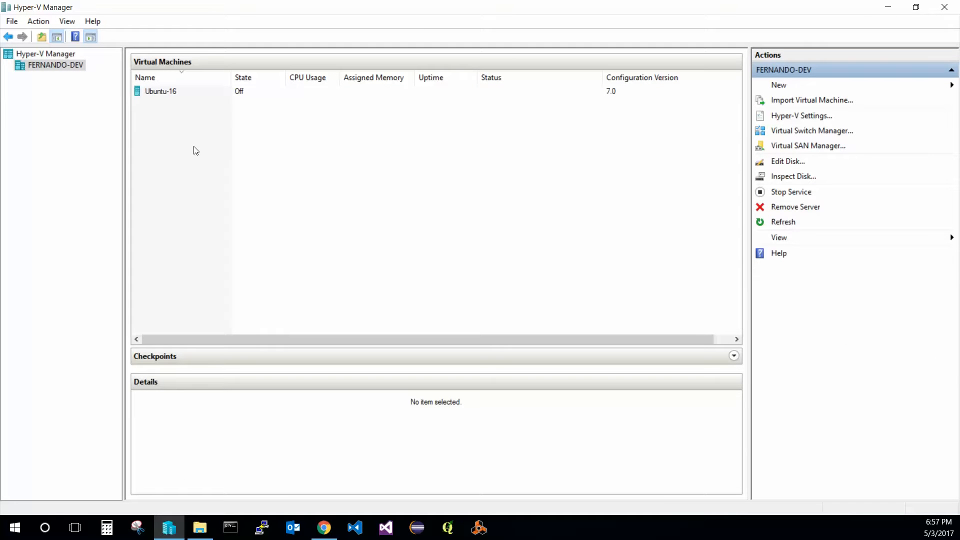
Step: Select the Ubuntu-16 virtual machine, view its checkpoints, and collapse the checkpoint list again
left_click(209, 91)
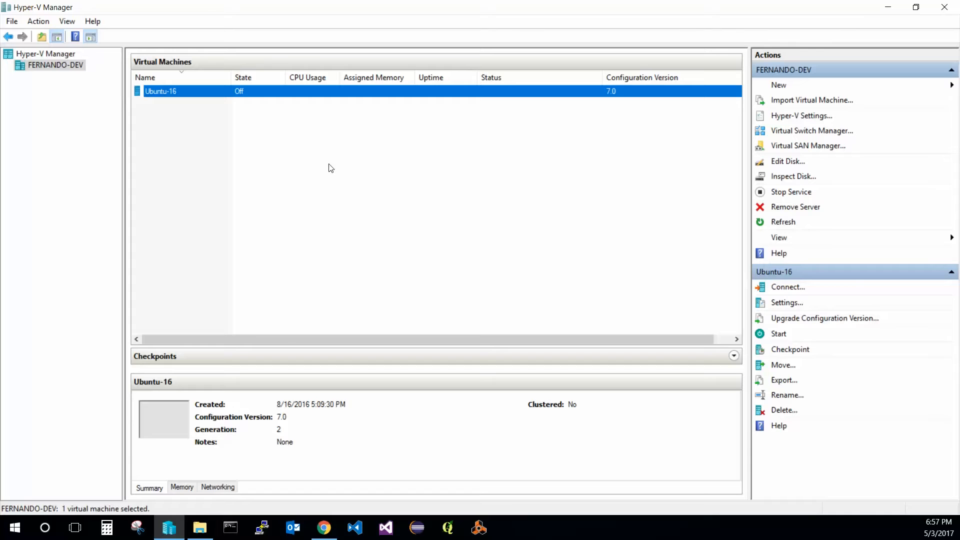
left_click(267, 189)
left_click(214, 95)
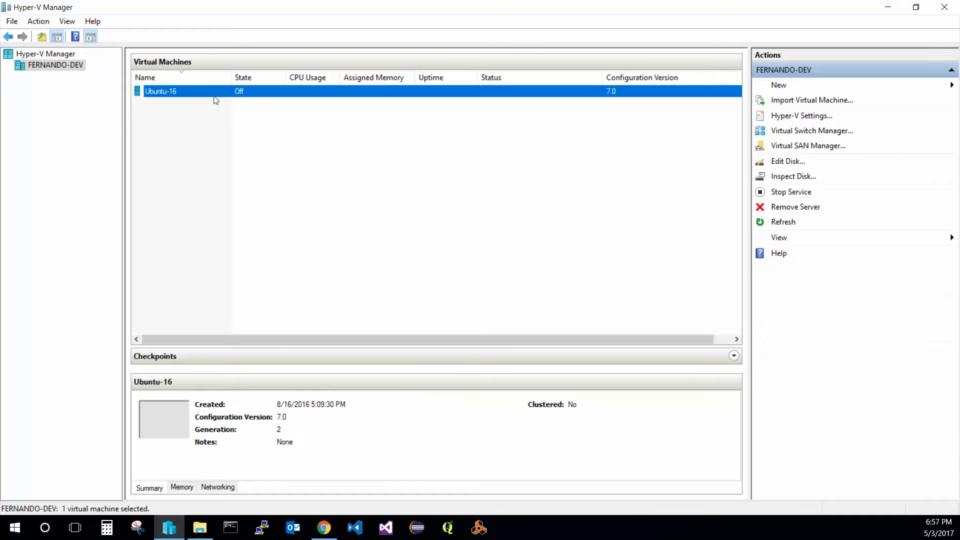
left_click(735, 356)
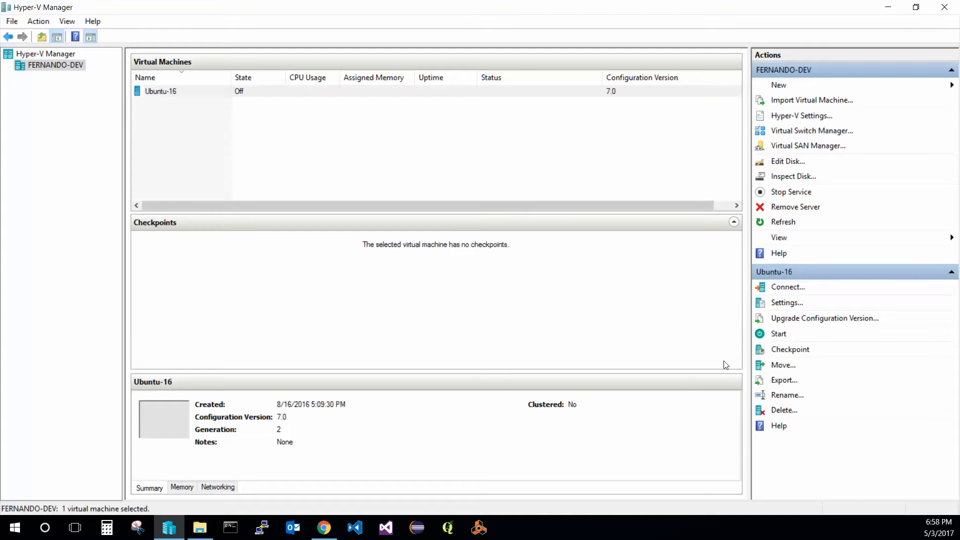
left_click(735, 224)
left_click(504, 248)
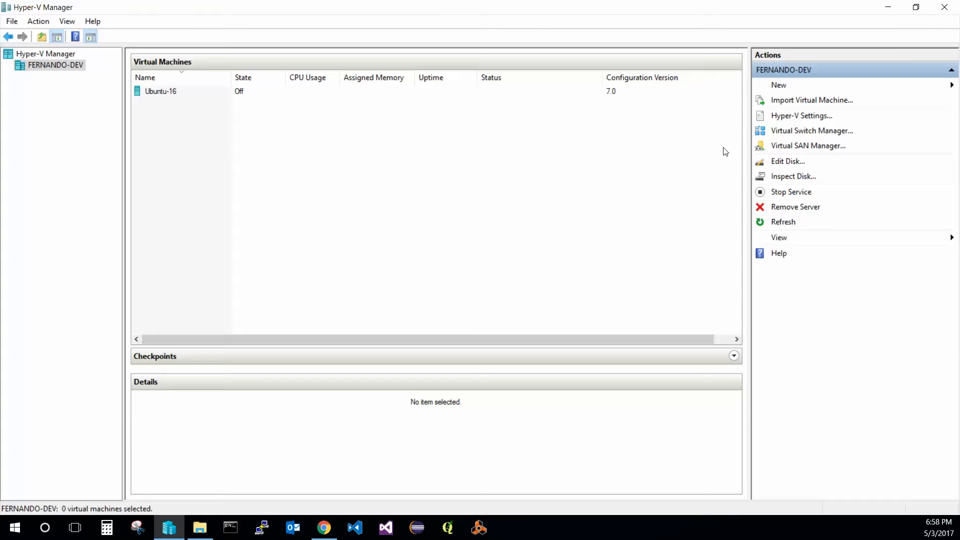
left_click(785, 91)
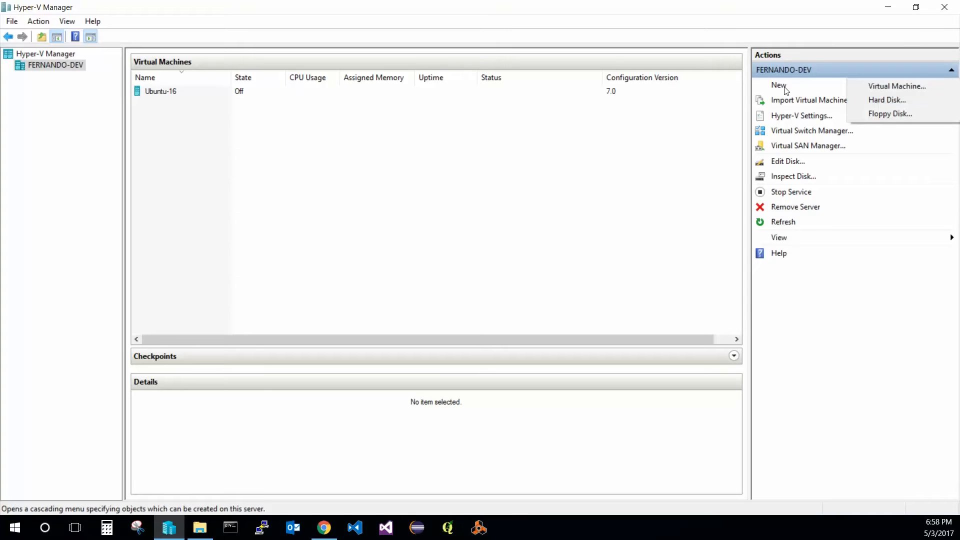
left_click(892, 88)
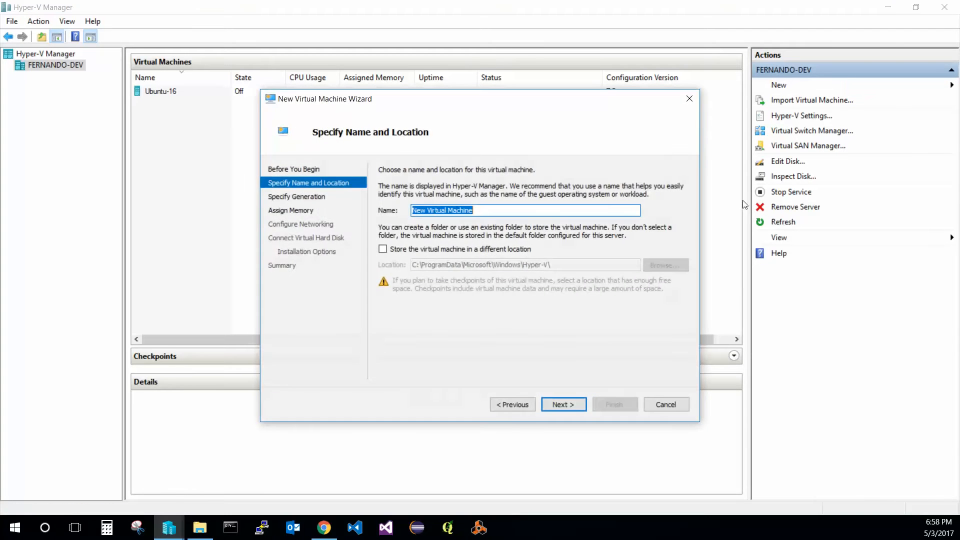
left_click(667, 405)
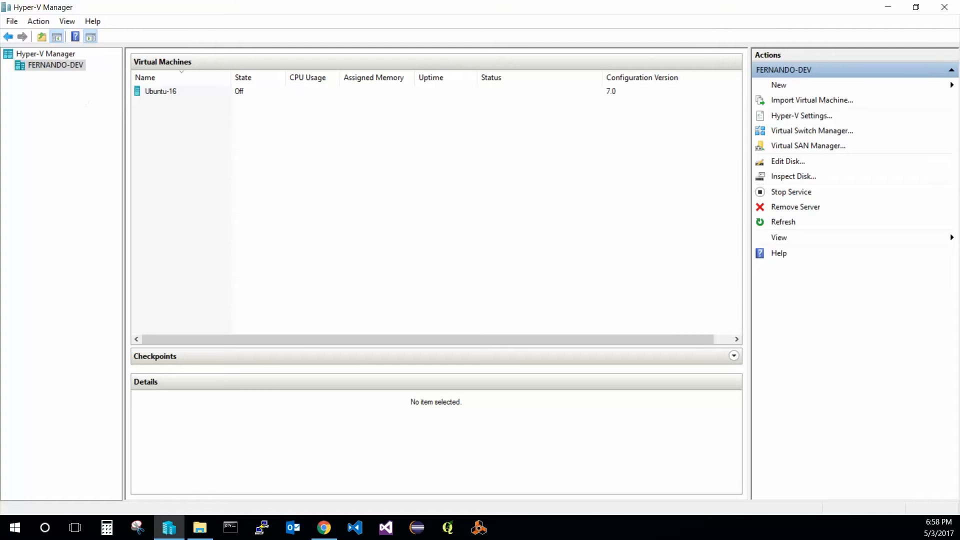
Step: Start creating a new virtual machine on the local server and name it Windows10-Pro
left_click(36, 24)
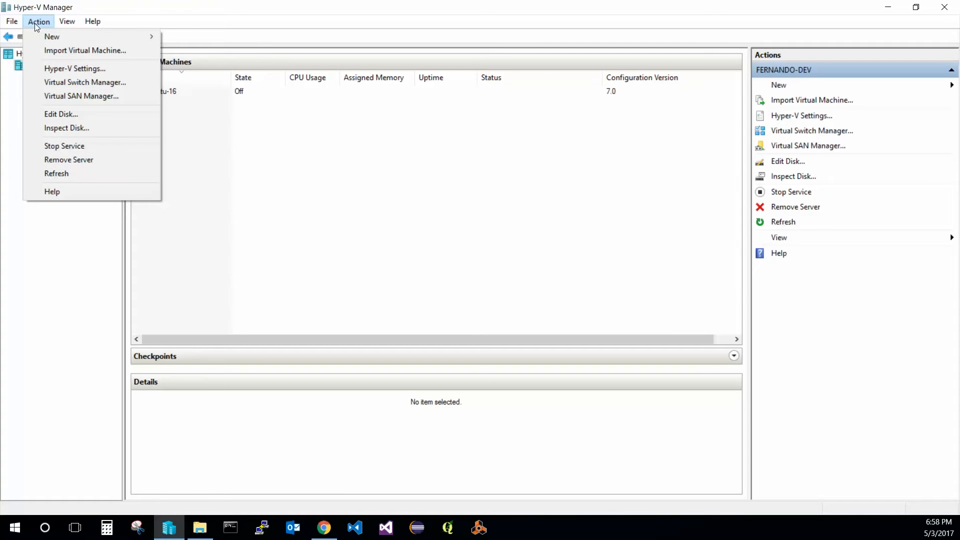
mouse_move(49, 37)
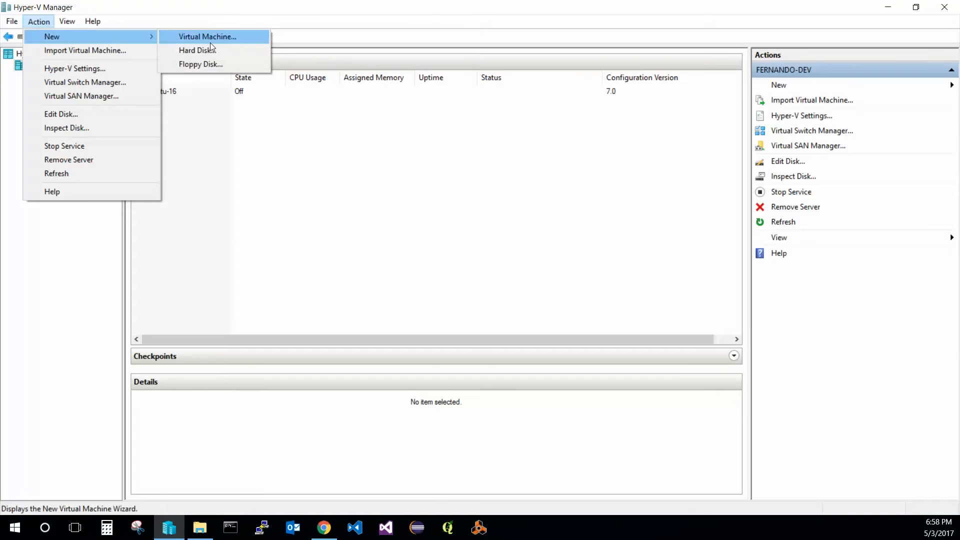
left_click(210, 41)
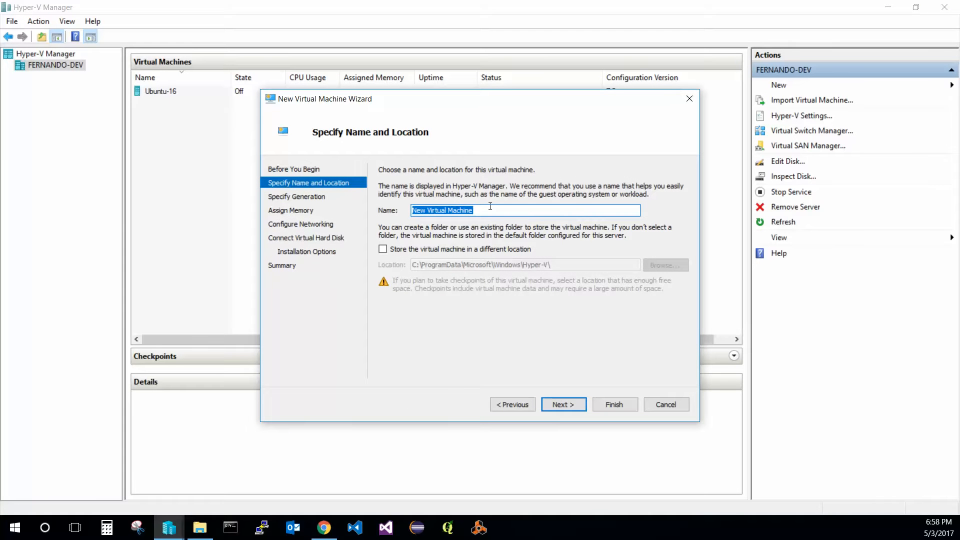
left_click(515, 210)
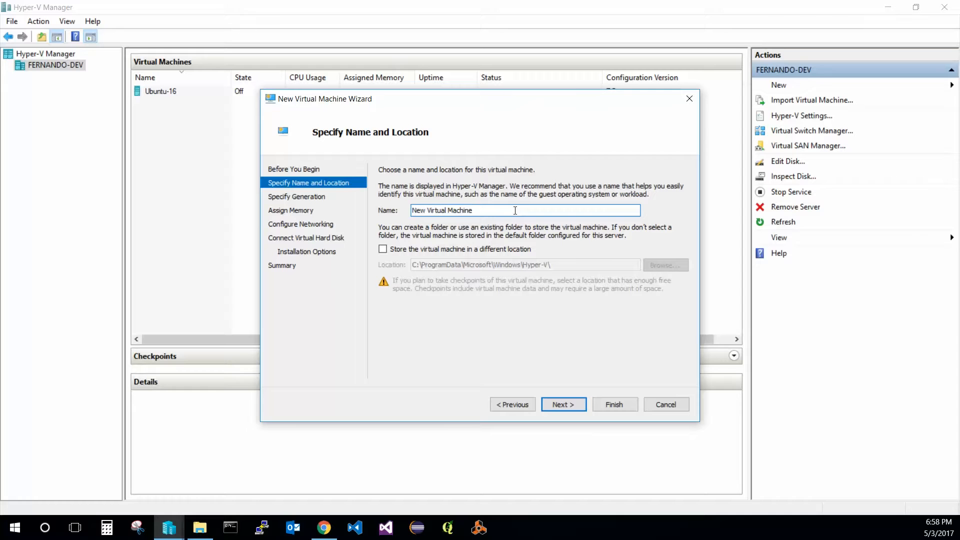
key("ctrl+a")
key("BackSpace")
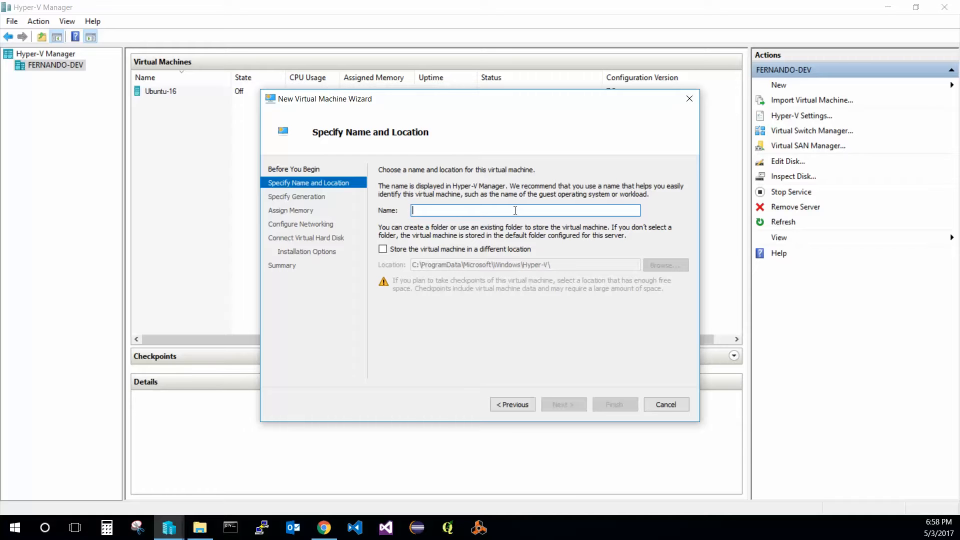
type("W")
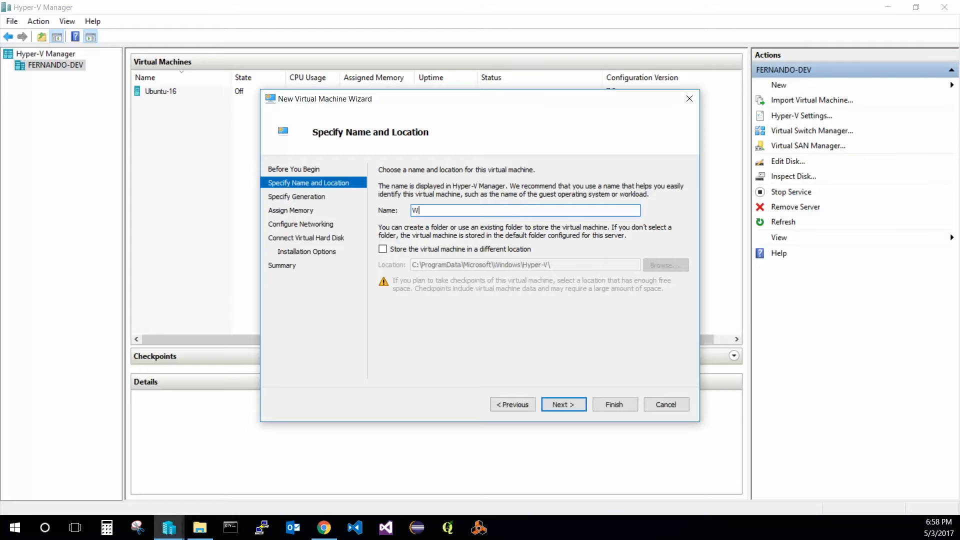
type("indows10-Pro")
Step: Store the virtual machine in a different location, C:\HyperV VM Stuff\, and continue to the generation choice
left_click(383, 249)
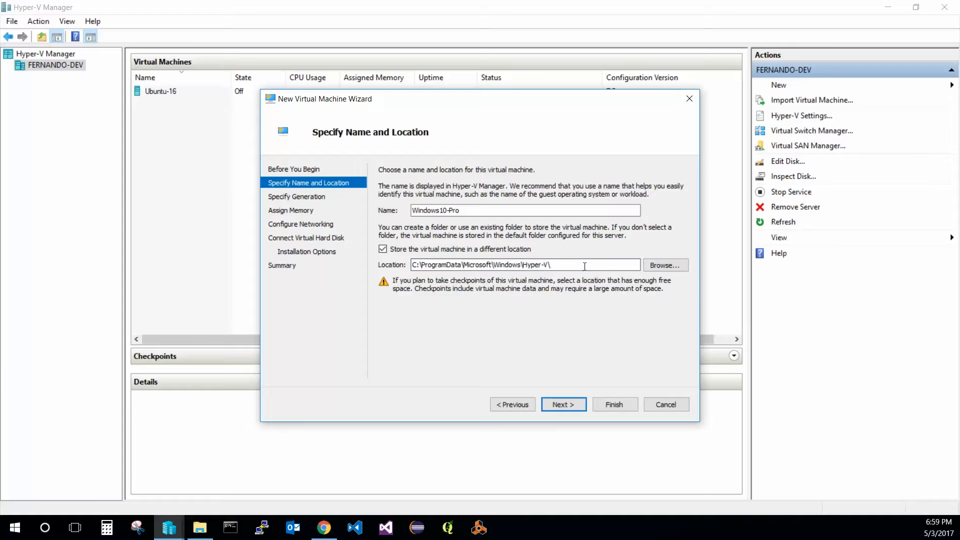
left_click_drag(562, 265, 587, 255)
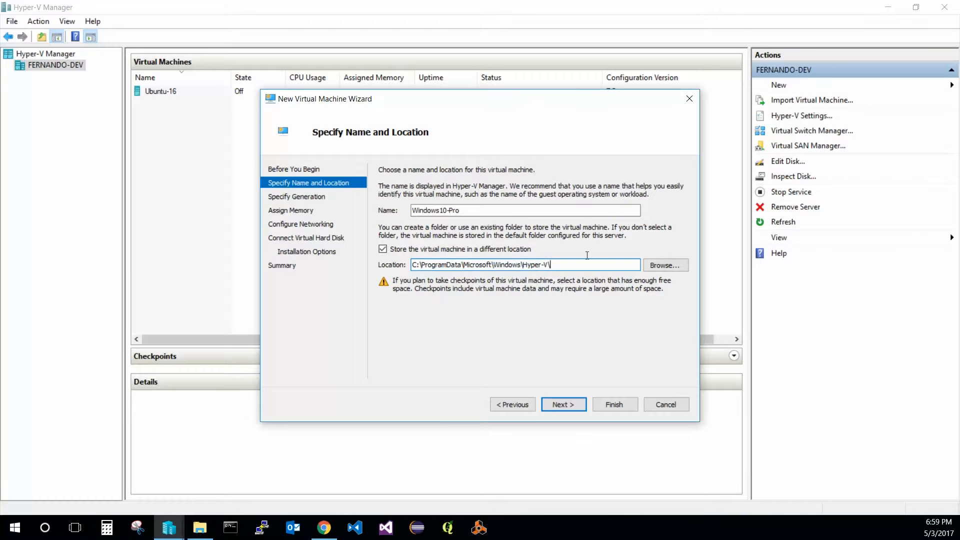
left_click(678, 269)
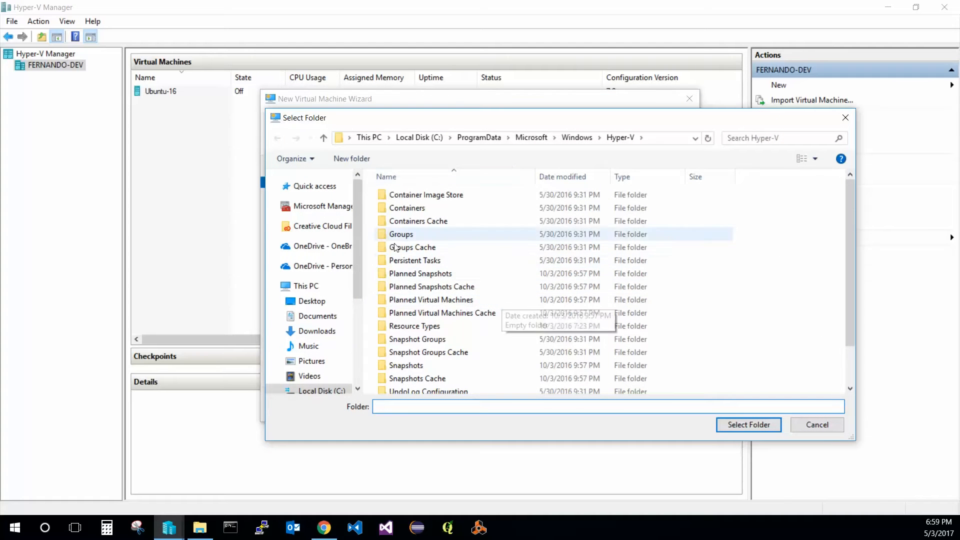
scroll(310, 351, "down", 1)
left_click(320, 346)
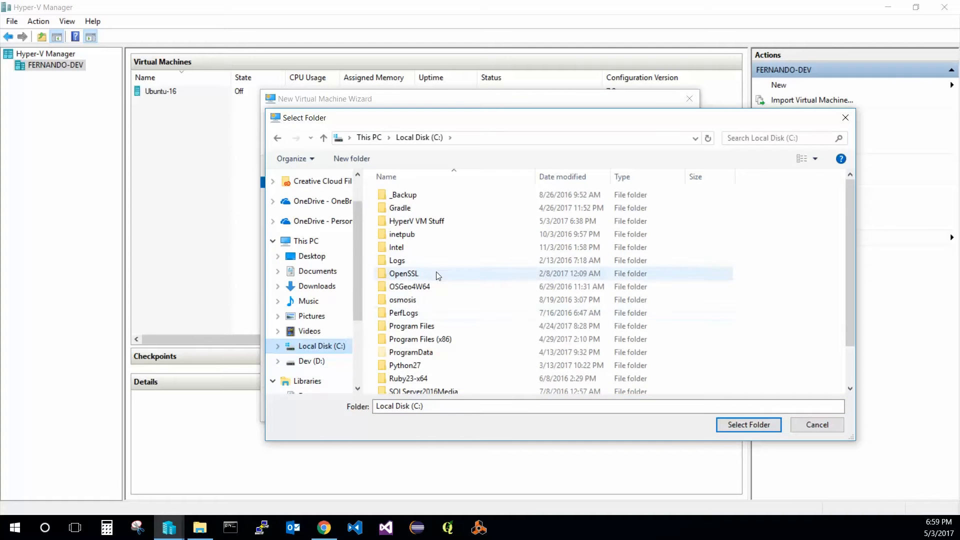
left_click(435, 228)
double_click(433, 226)
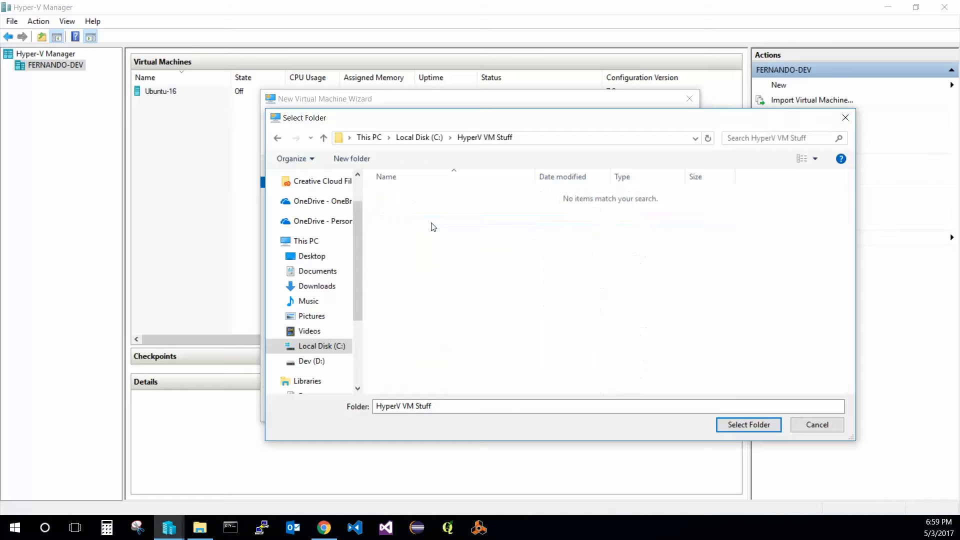
left_click(750, 425)
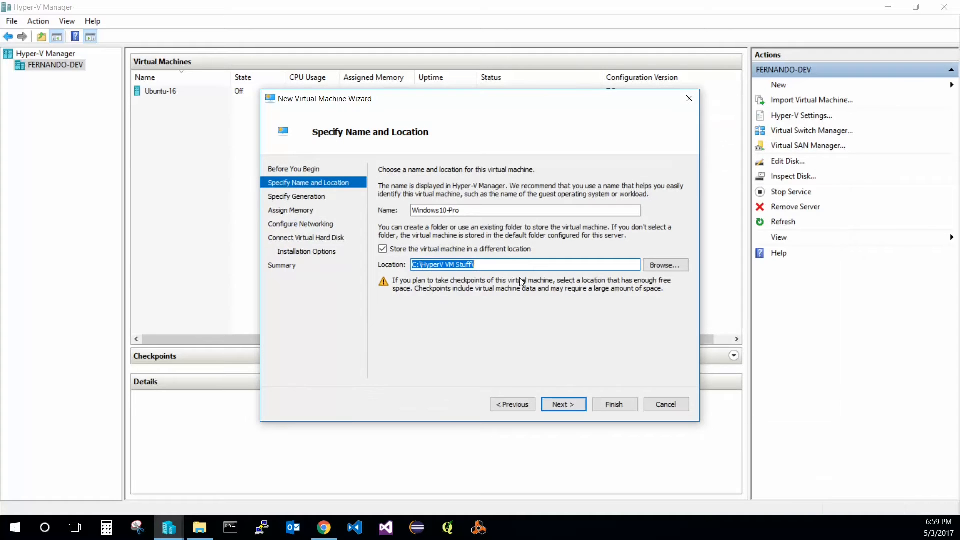
left_click(525, 265)
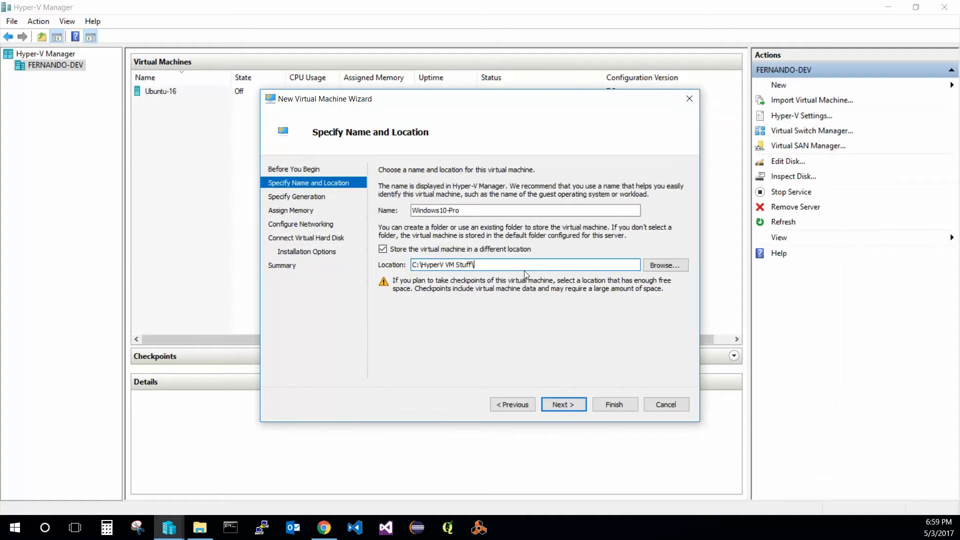
left_click(563, 404)
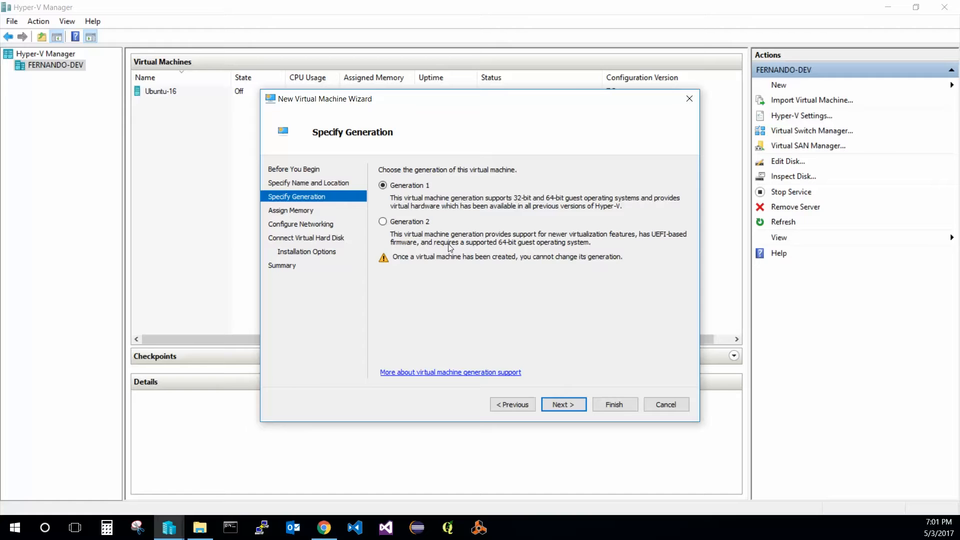
Step: Choose Generation 1 for the virtual machine and continue to the memory assignment
left_click(412, 223)
left_click(401, 186)
left_click(565, 408)
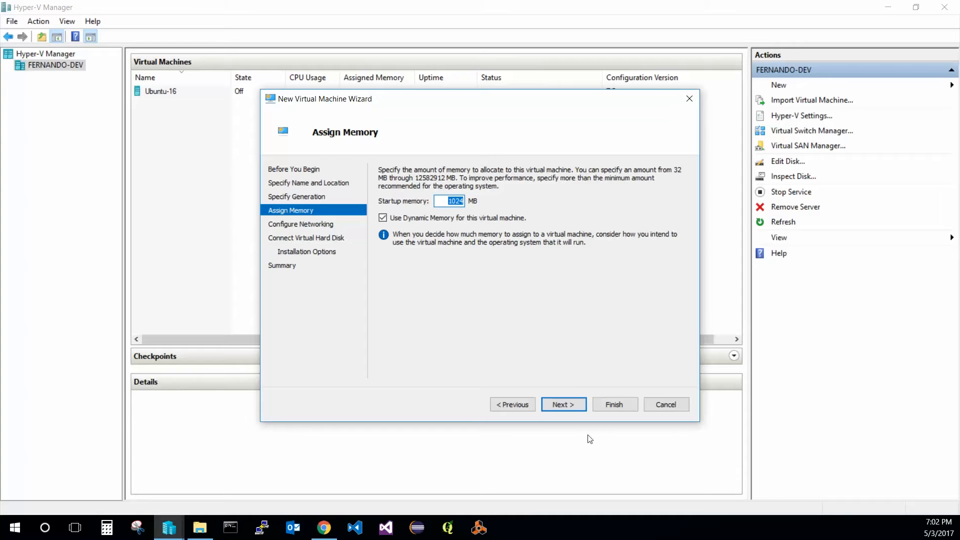
Step: Check the host computer's memory usage in Task Manager and return to the New Virtual Machine Wizard
right_click(604, 527)
left_click(637, 464)
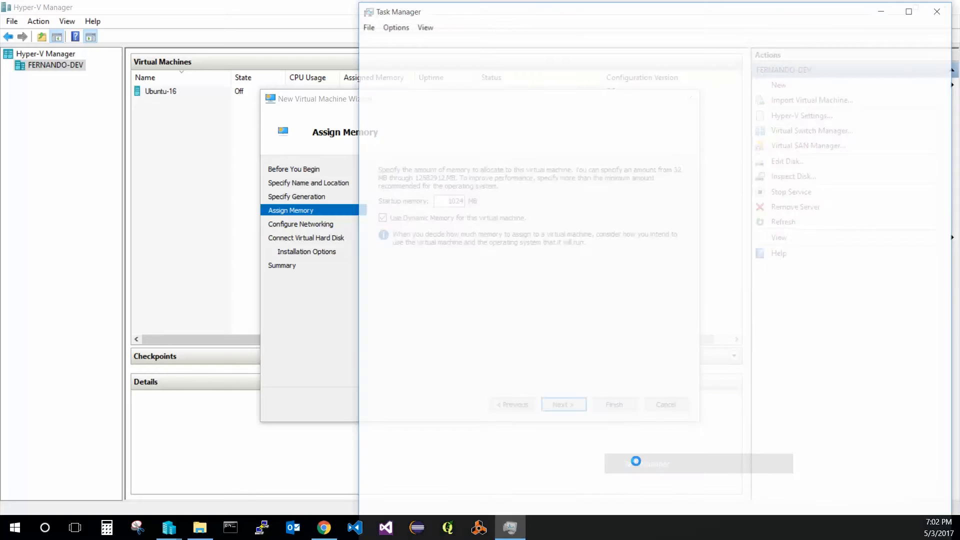
left_click(418, 42)
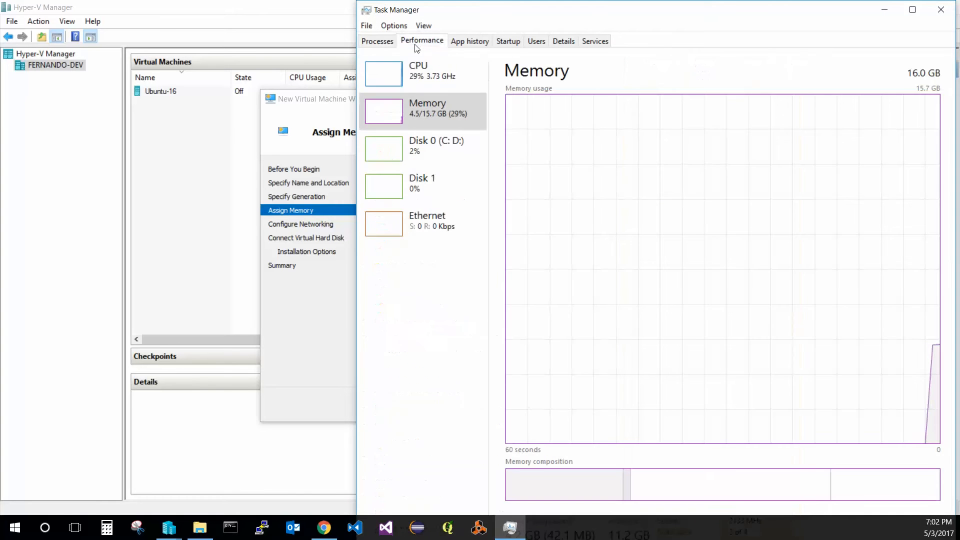
left_click(439, 123)
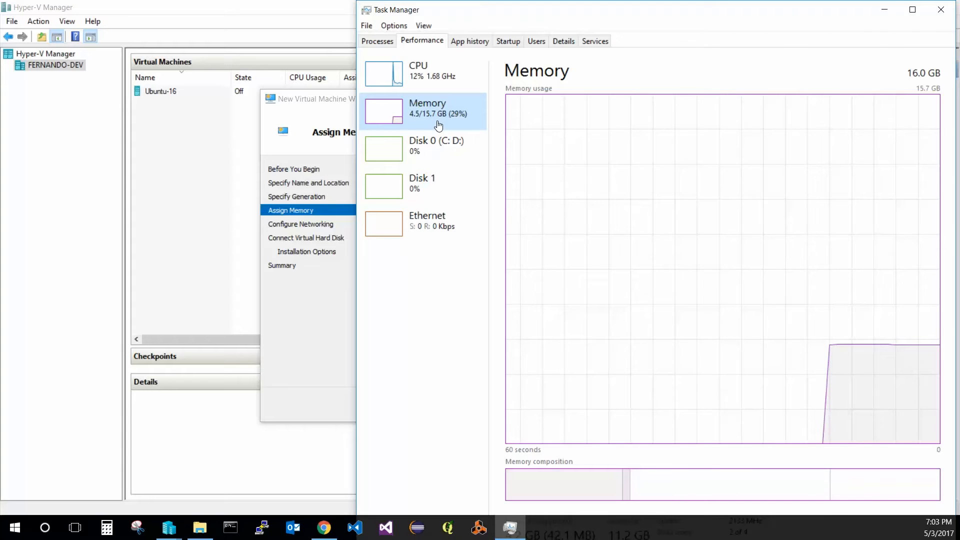
left_click(328, 123)
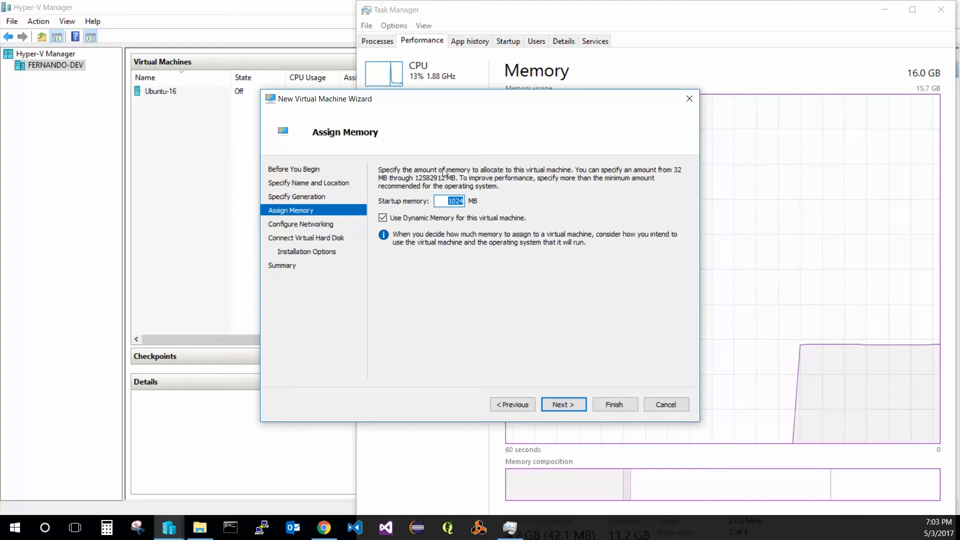
left_click(182, 210)
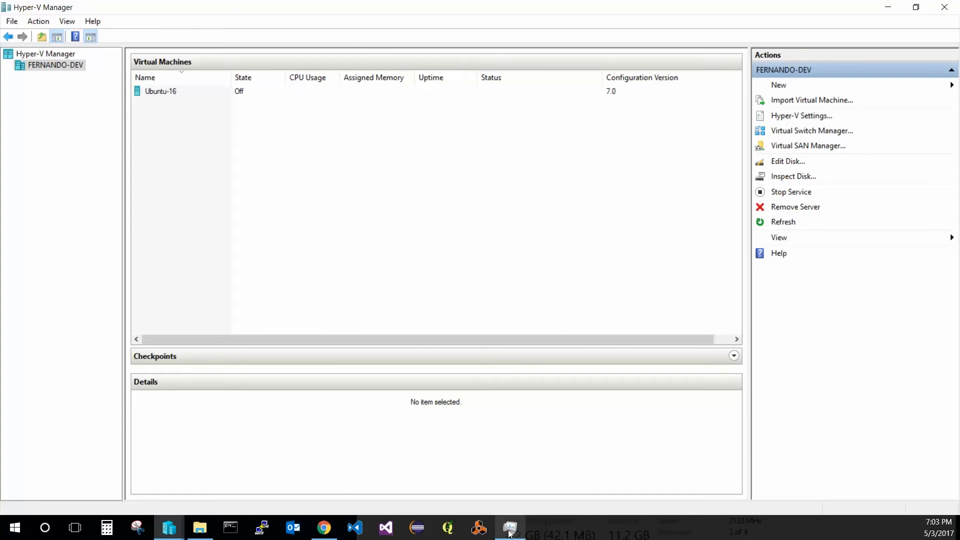
mouse_move(510, 533)
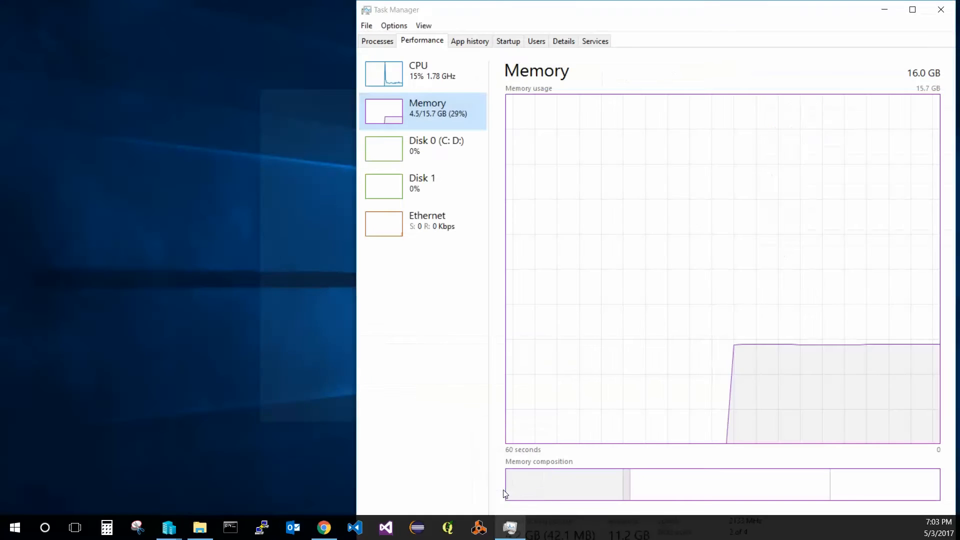
left_click(507, 493)
left_click(277, 234)
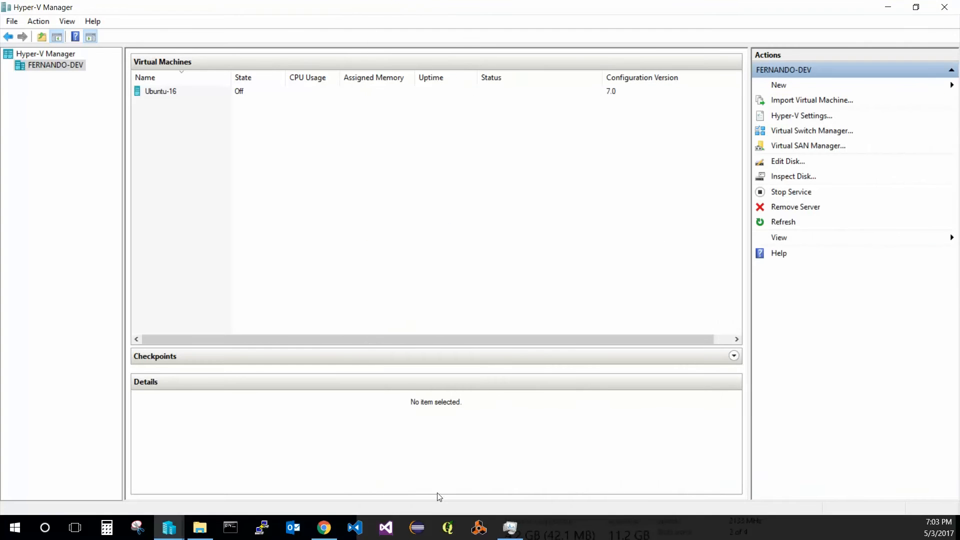
Step: Return to the New Virtual Machine Wizard, assign 1024 MB of startup memory and continue to the networking configuration
mouse_move(177, 533)
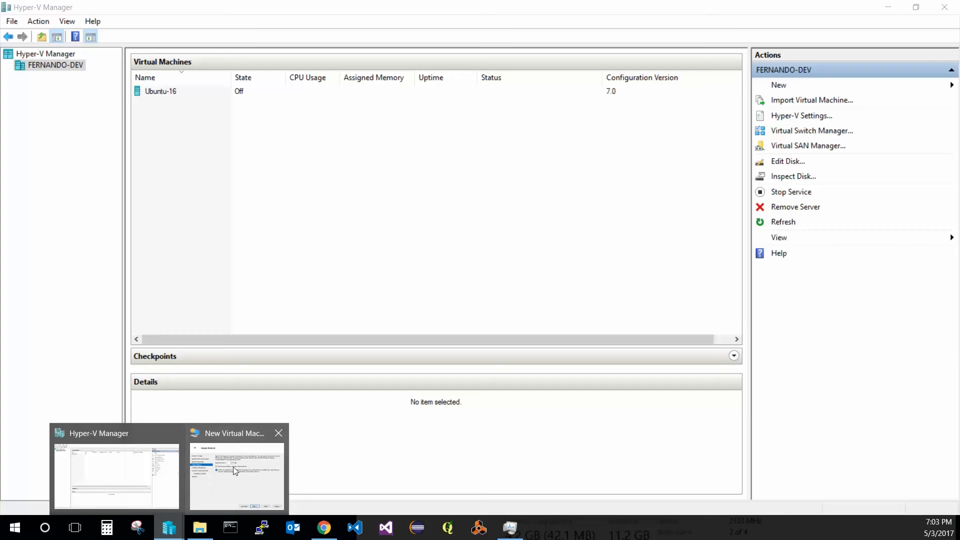
left_click(236, 467)
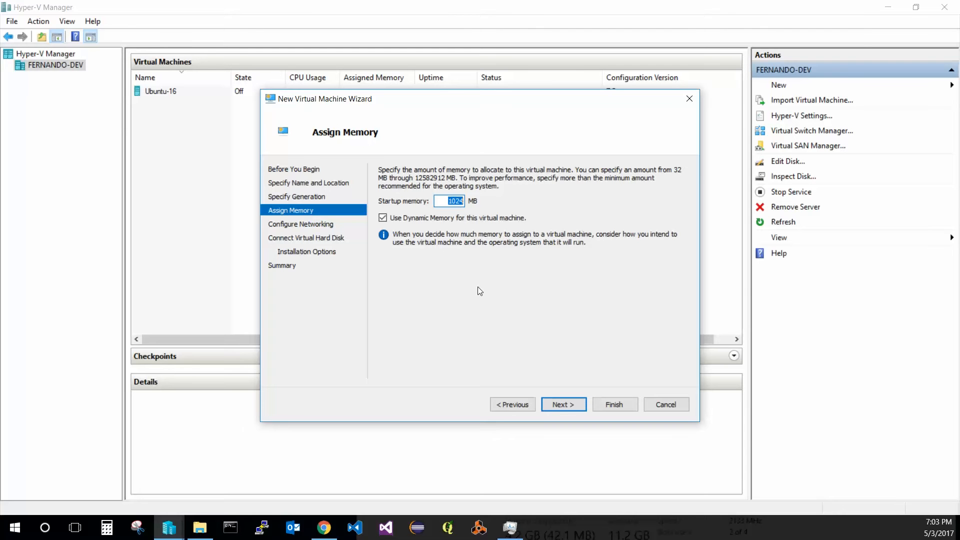
left_click(457, 200)
double_click(459, 201)
left_click(383, 217)
double_click(454, 200)
left_click(403, 218)
left_click(453, 201)
double_click(454, 201)
left_click(575, 410)
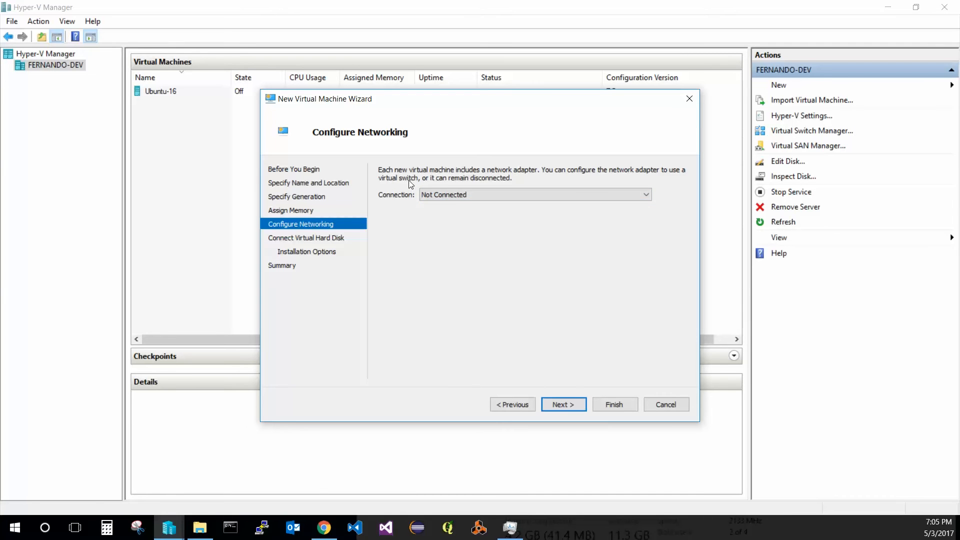
Step: Look through the available network connections, leave the adapter set to Not Connected and continue to the virtual hard disk setup
left_click(452, 196)
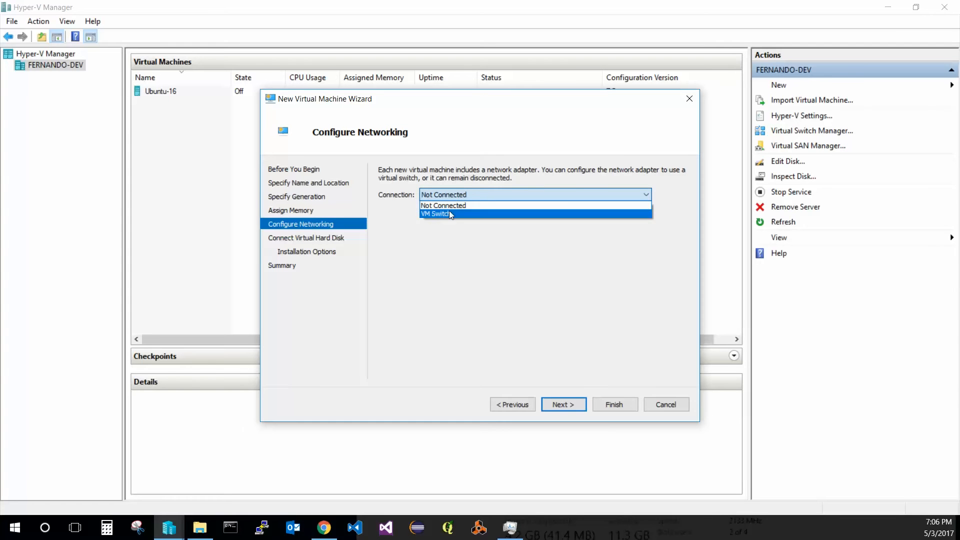
left_click(457, 193)
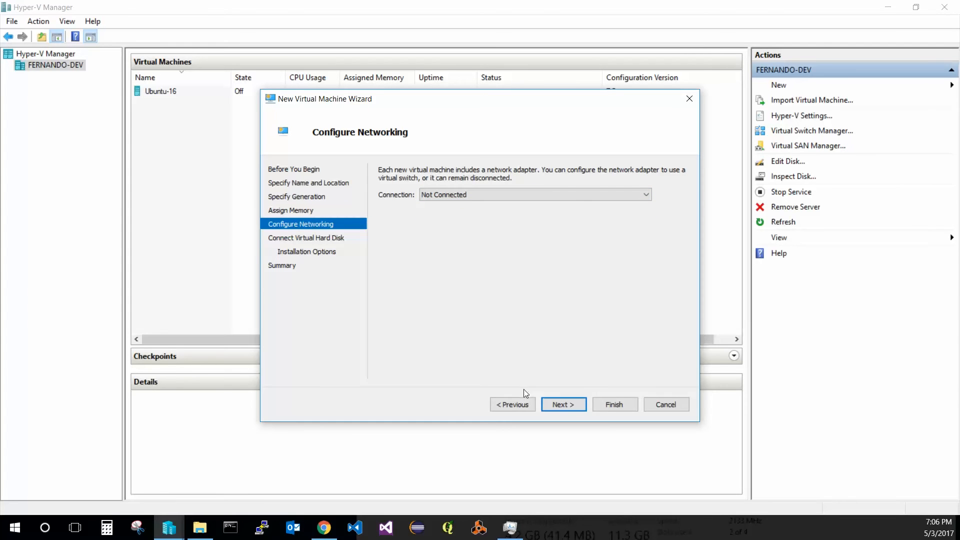
left_click(562, 404)
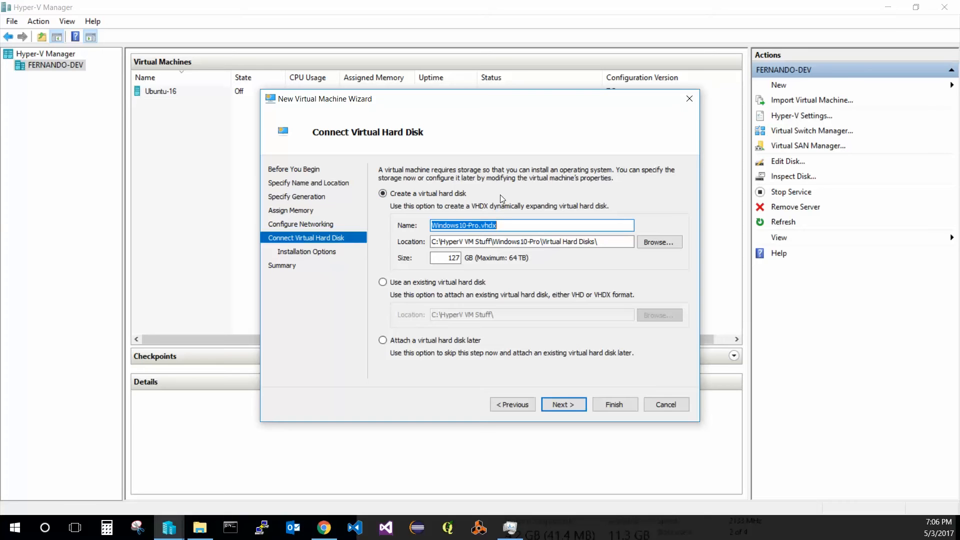
Step: Choose C:\HyperV VM Stuff\ as the location for the new Windows10-Pro.vhdx virtual hard disk
left_click(526, 224)
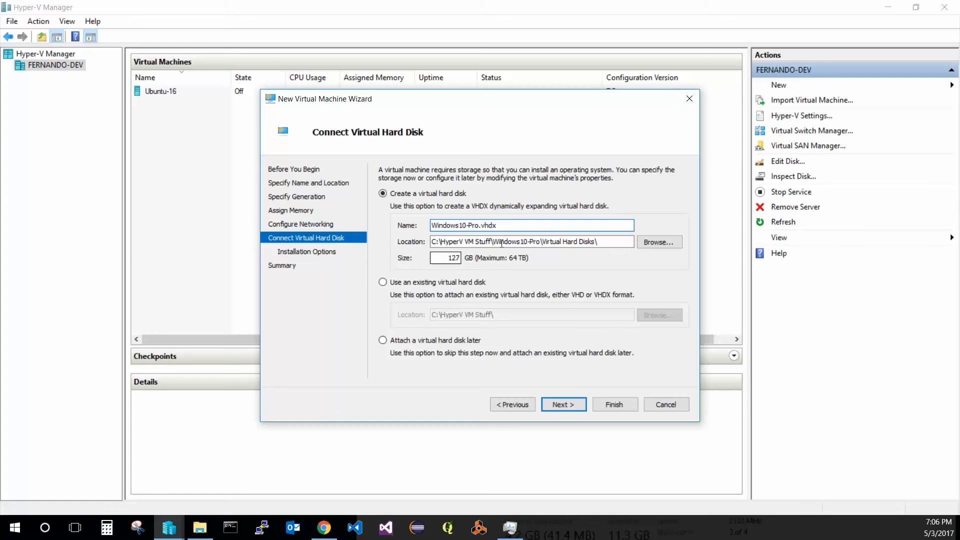
left_click_drag(506, 225, 425, 225)
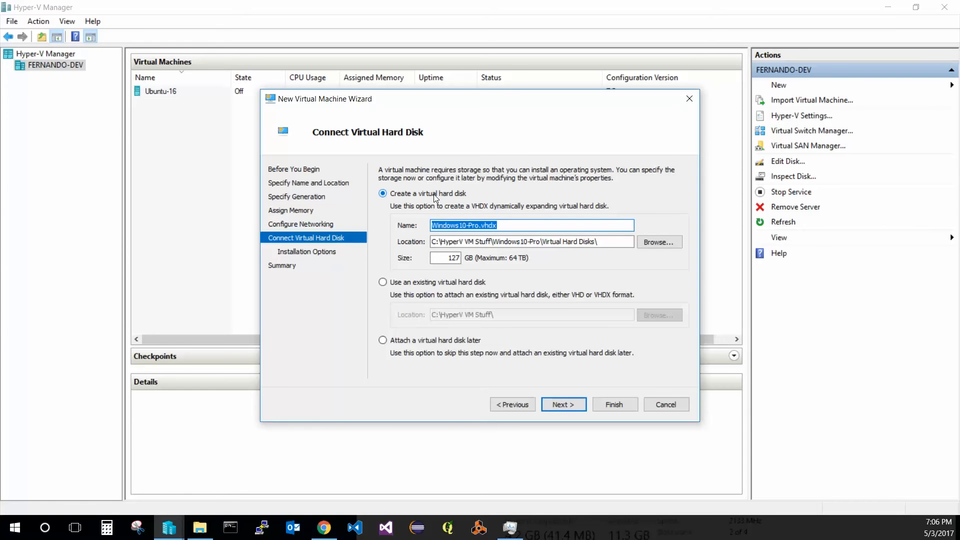
left_click(516, 226)
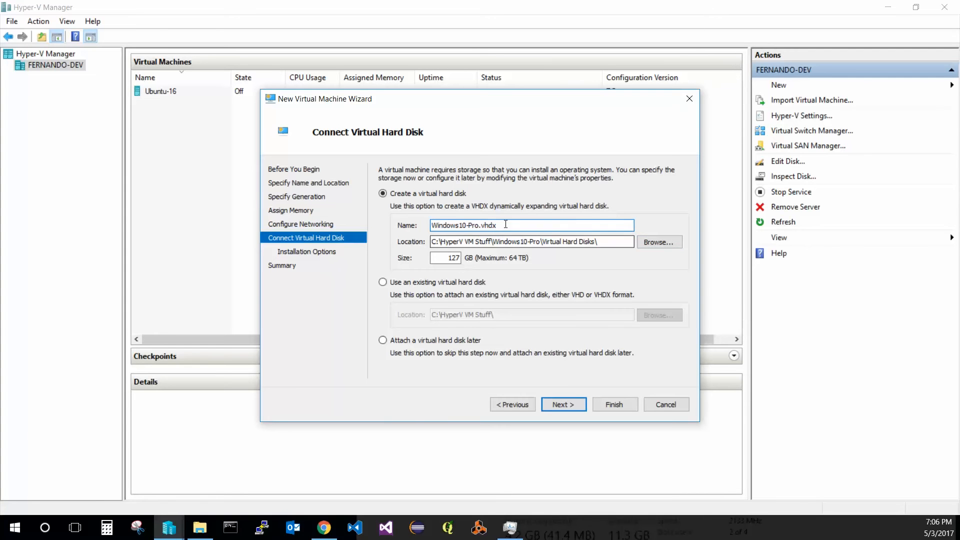
left_click_drag(505, 224, 523, 215)
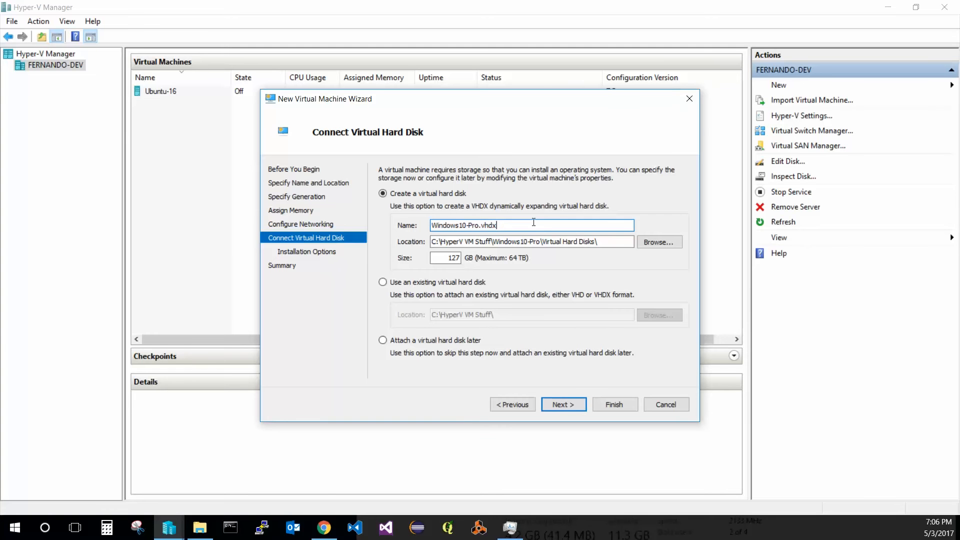
double_click(559, 243)
left_click(593, 241)
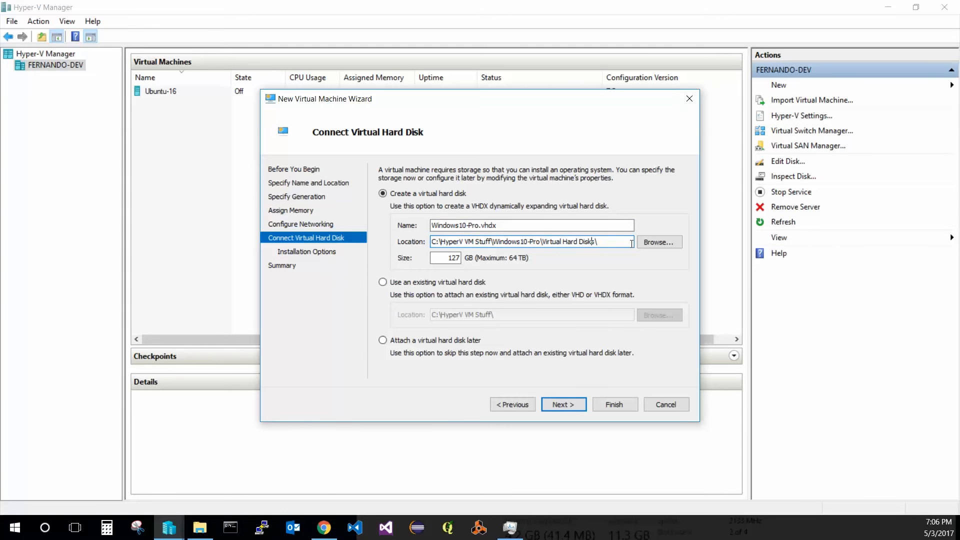
left_click(657, 243)
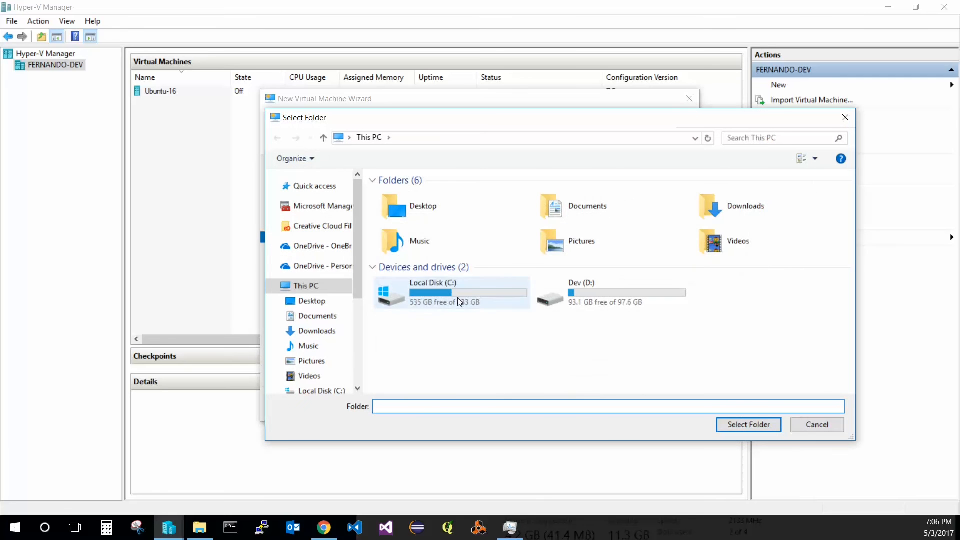
double_click(458, 298)
double_click(416, 221)
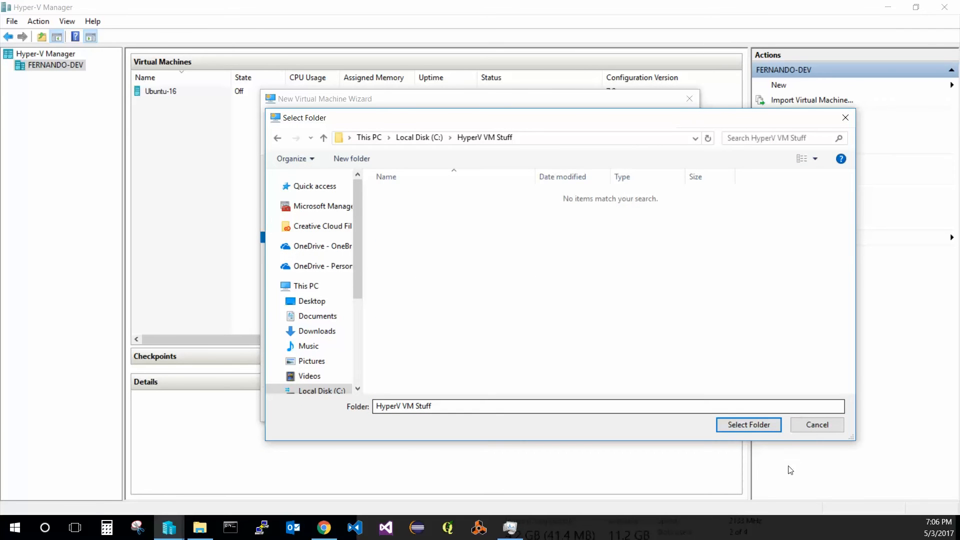
left_click(749, 424)
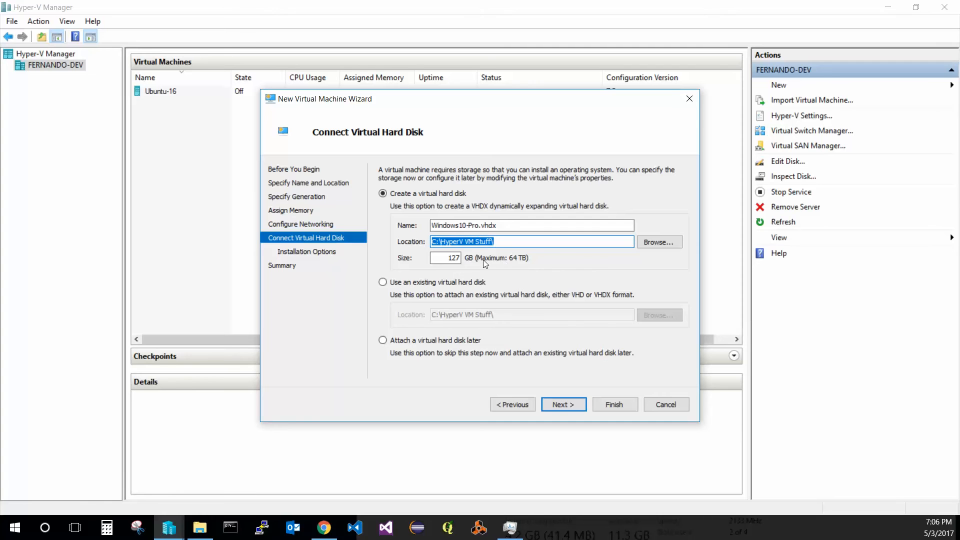
Step: Clear the new virtual hard disk's size and check the host's resources and drive space in Task Manager and File Explorer
double_click(451, 258)
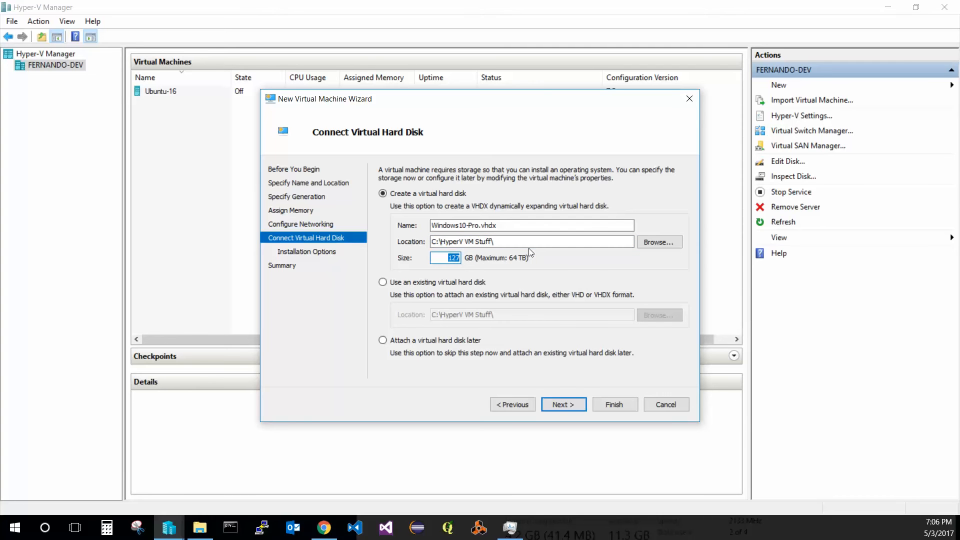
key("BackSpace")
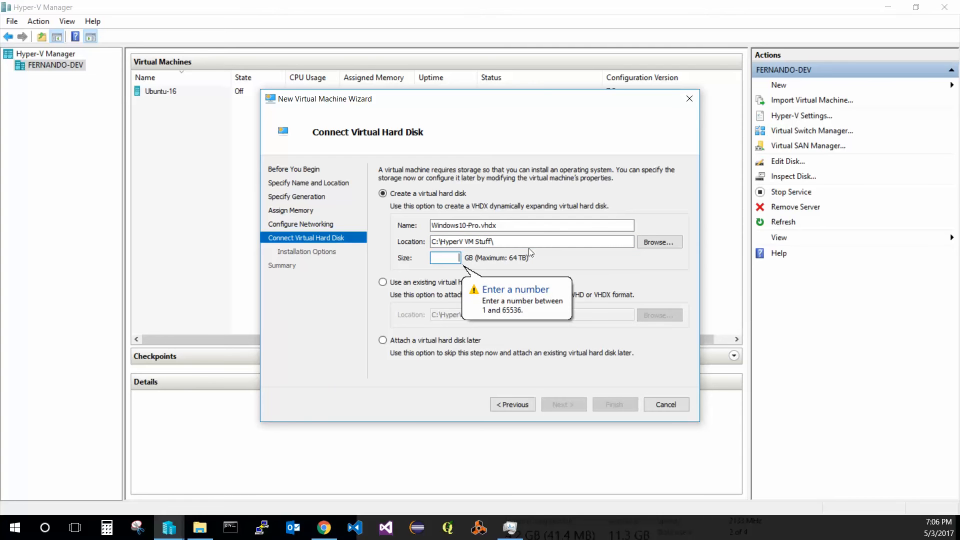
right_click(571, 525)
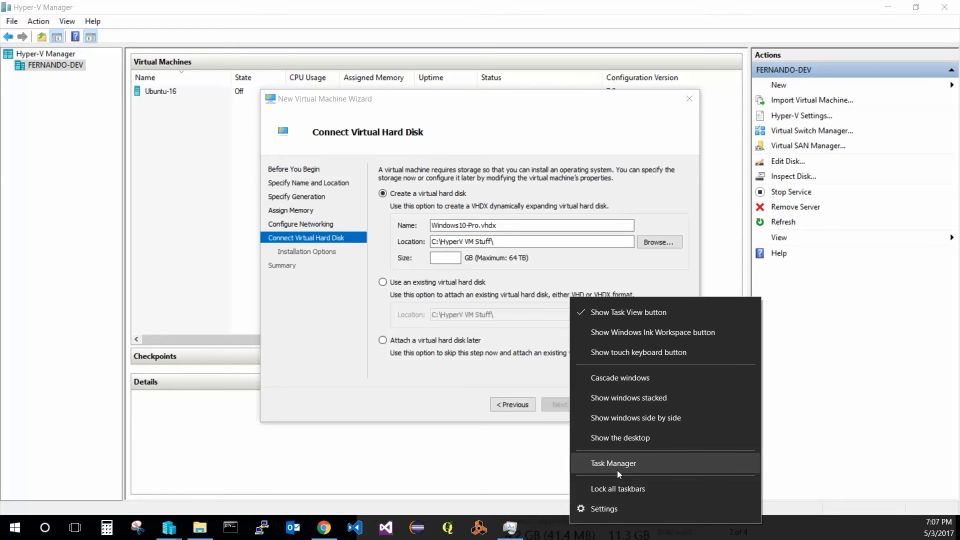
left_click(617, 470)
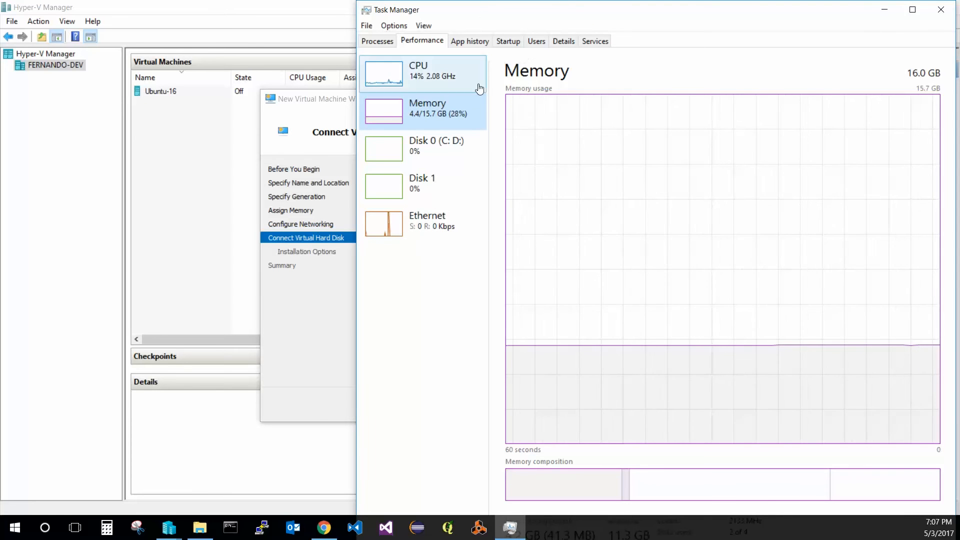
left_click(940, 9)
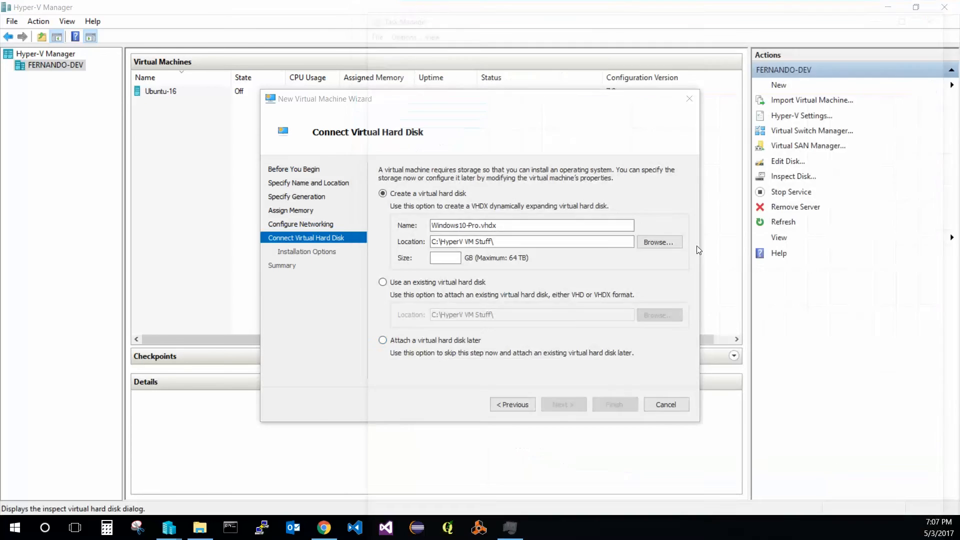
left_click(199, 527)
left_click(40, 149)
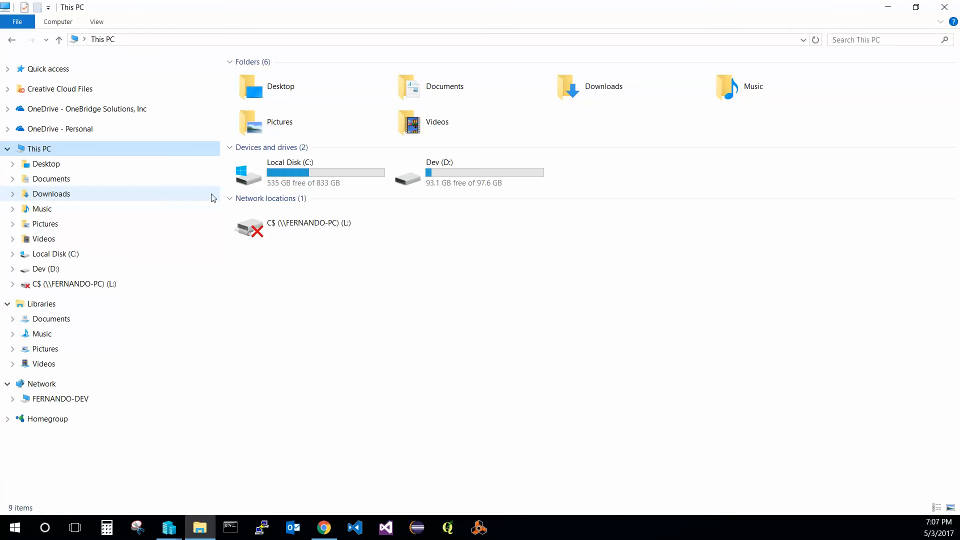
left_click(281, 187)
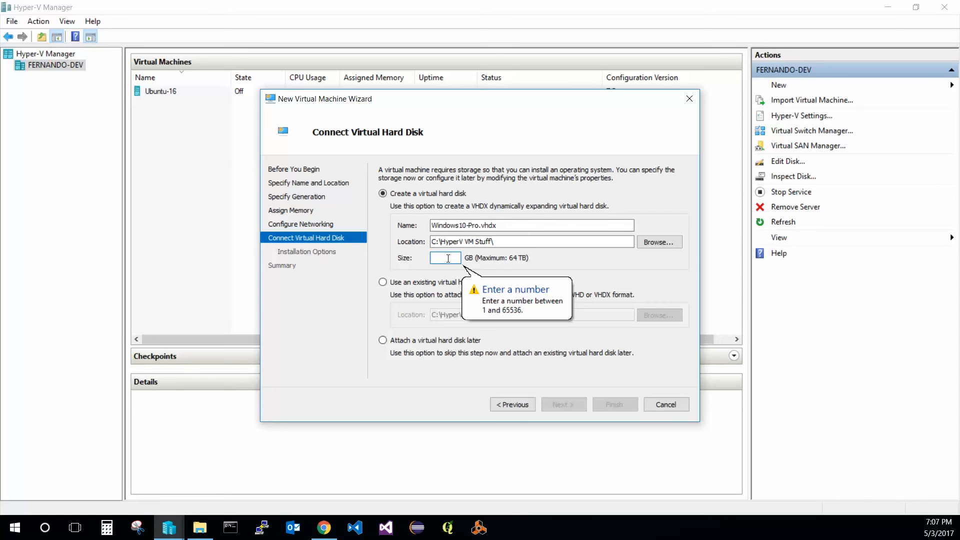
right_click(580, 535)
left_click(620, 473)
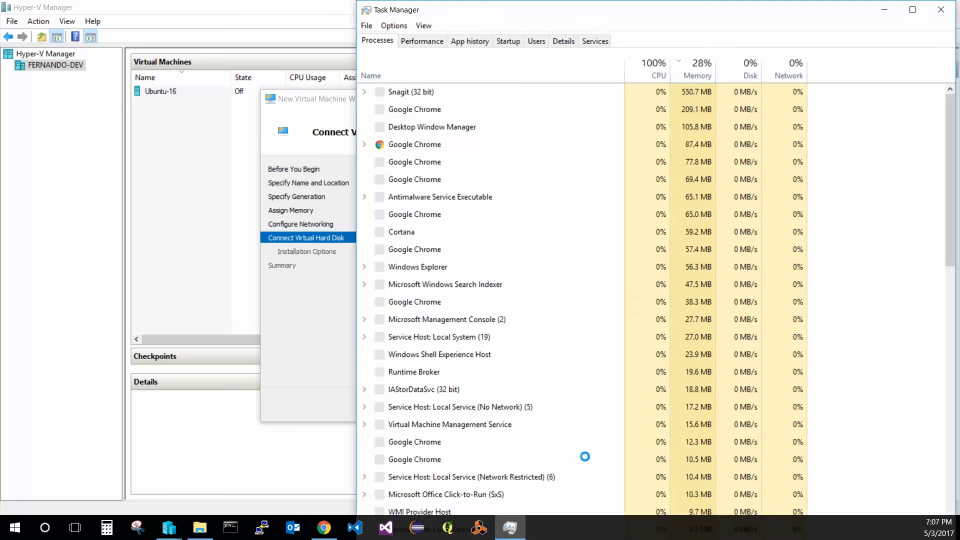
left_click(950, 10)
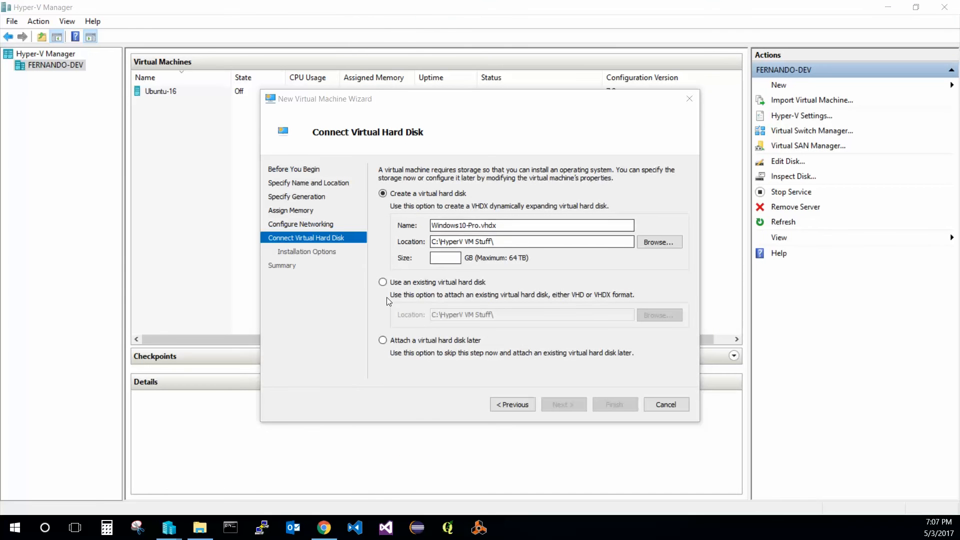
Step: Set the new virtual hard disk's size to 50 GB
left_click(454, 258)
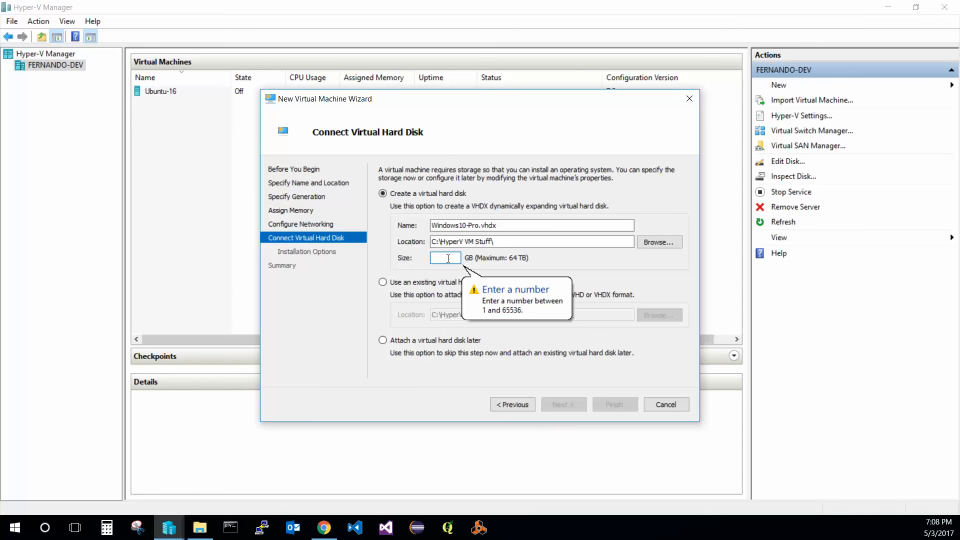
type("50")
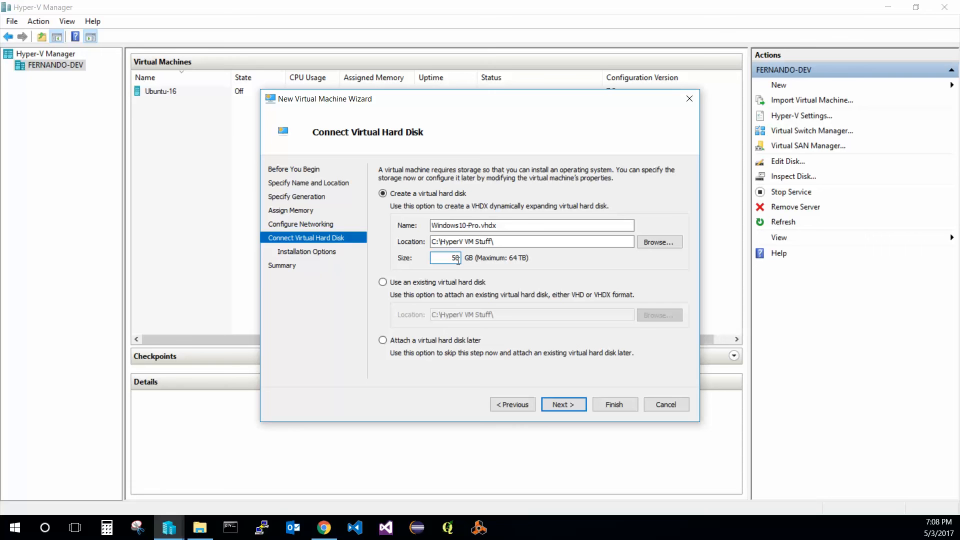
left_click_drag(459, 258, 450, 256)
left_click(449, 255)
Step: Use the existing virtual hard disk Windows10-Pro.vhdx from C:\HyperV VM Stuff and continue to the summary
left_click(424, 283)
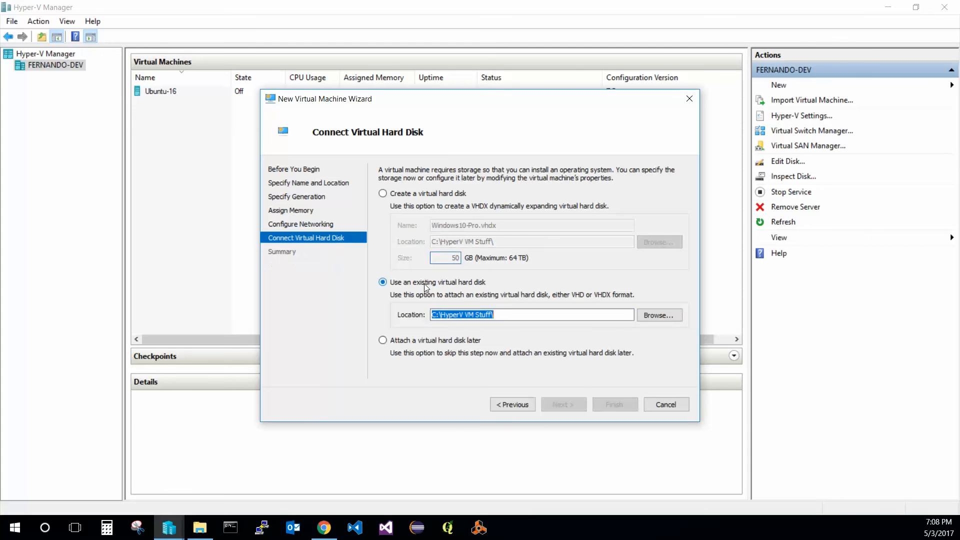
left_click(660, 315)
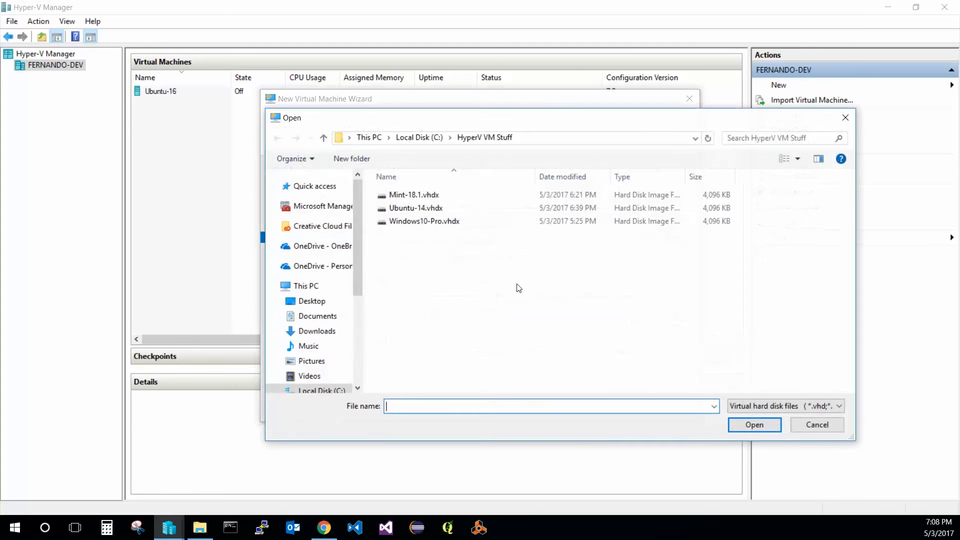
left_click(444, 221)
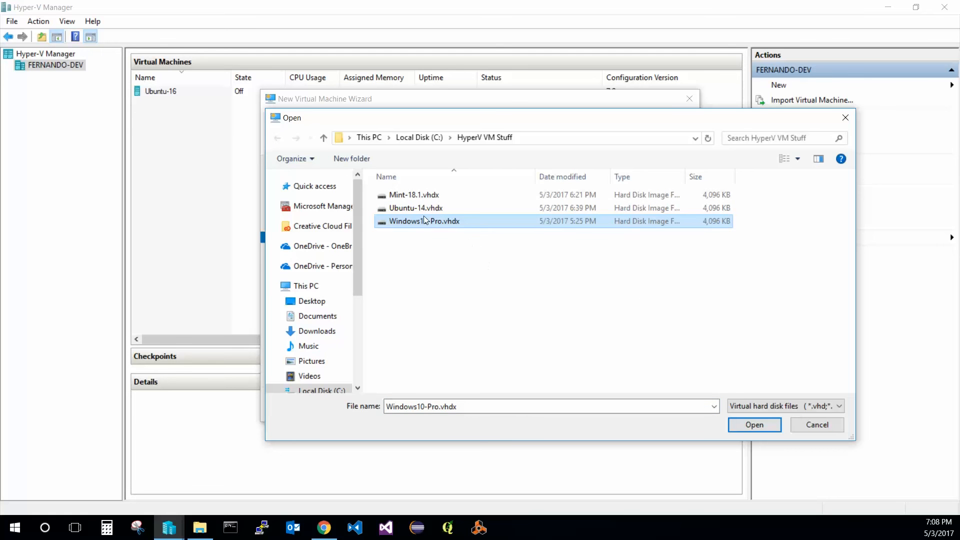
left_click(757, 424)
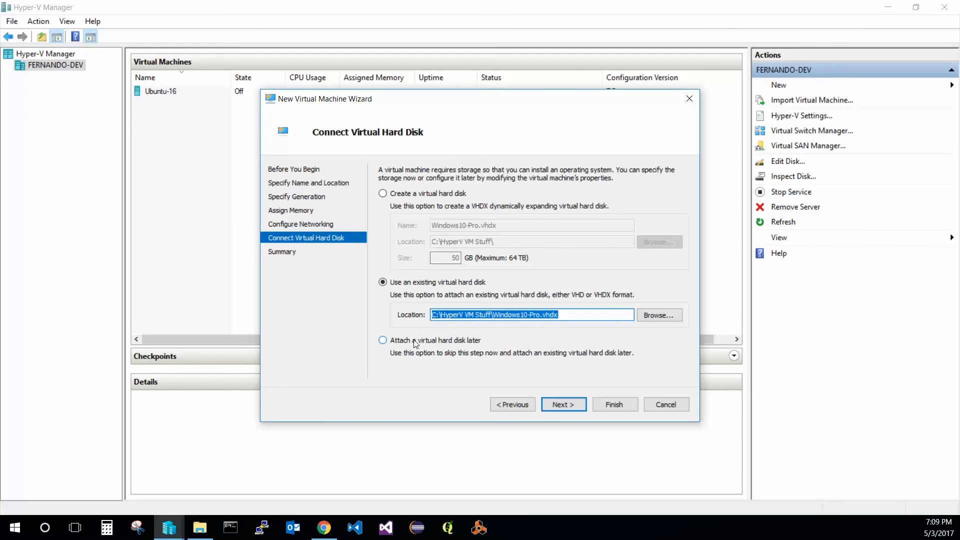
left_click(564, 404)
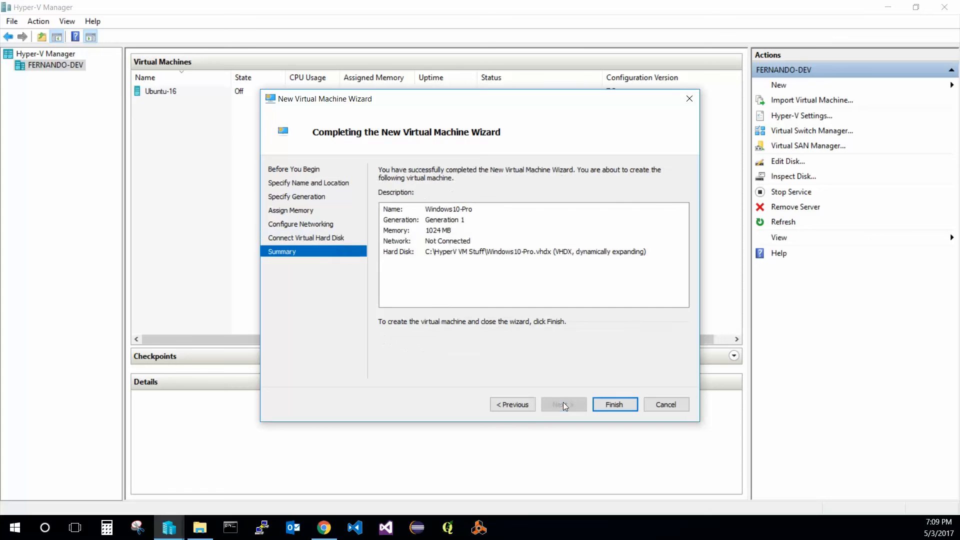
Step: Review the summary's name, network and hard disk entries and finish the wizard to create the Windows10-Pro virtual machine
left_click(406, 219)
left_click(442, 210)
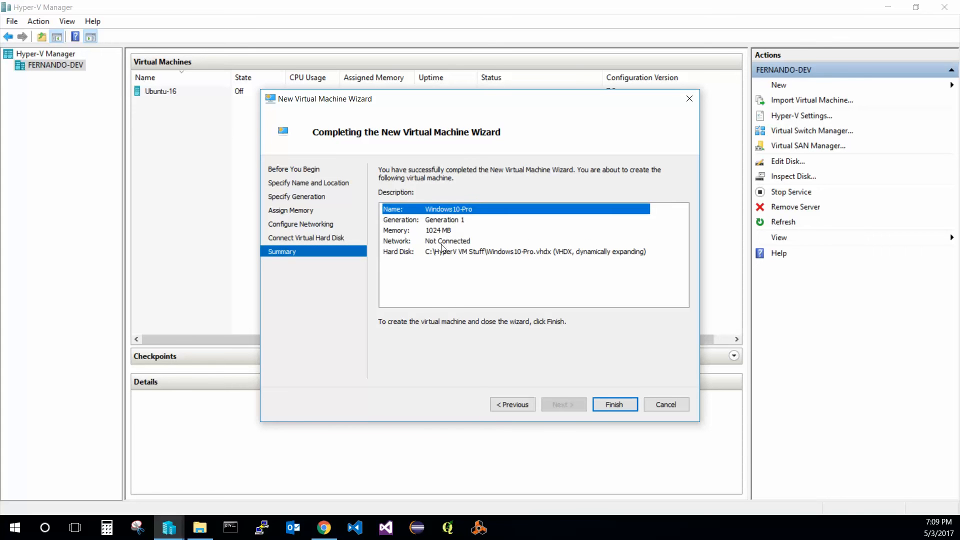
left_click(442, 244)
left_click(460, 252)
left_click(632, 406)
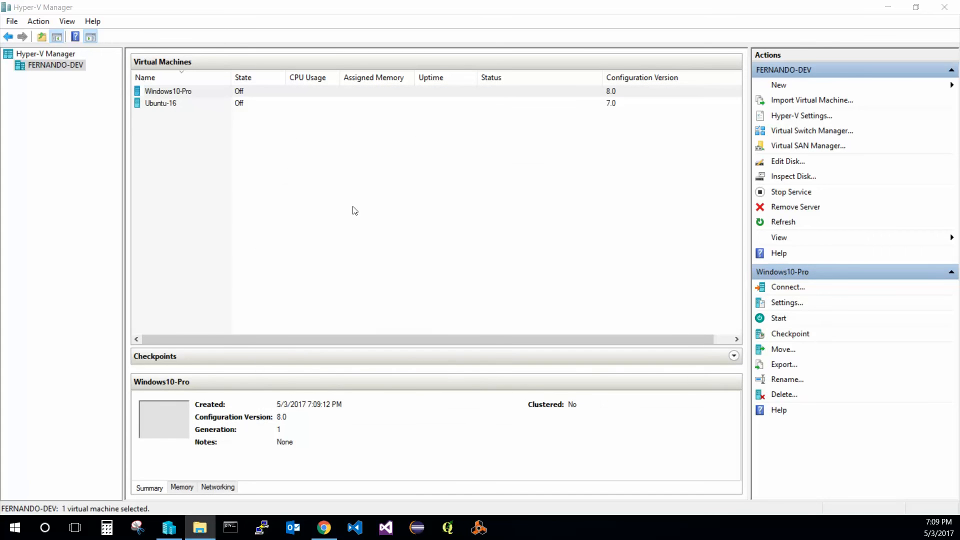
Step: View the details of the Ubuntu-16 virtual machine and those of Windows10-Pro, leaving Windows10-Pro selected
left_click(342, 188)
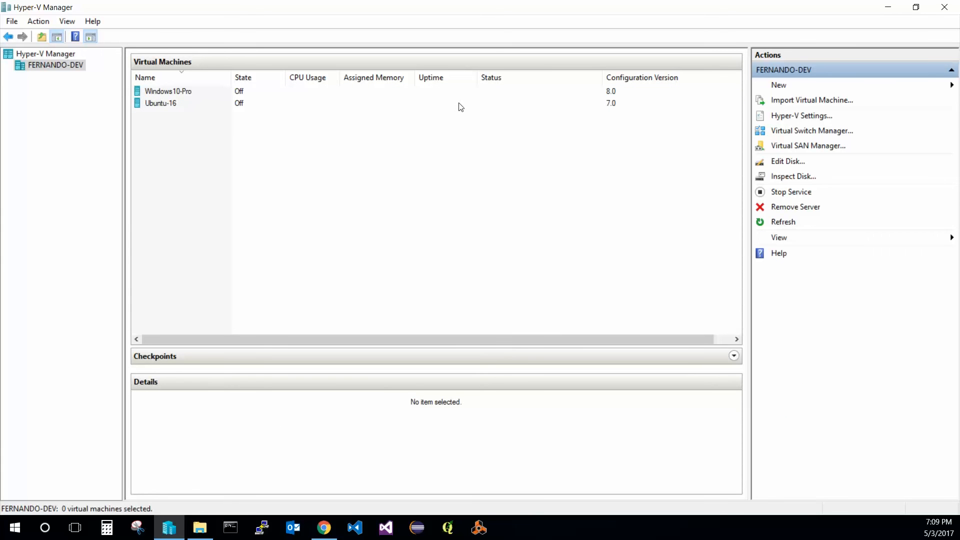
left_click(367, 105)
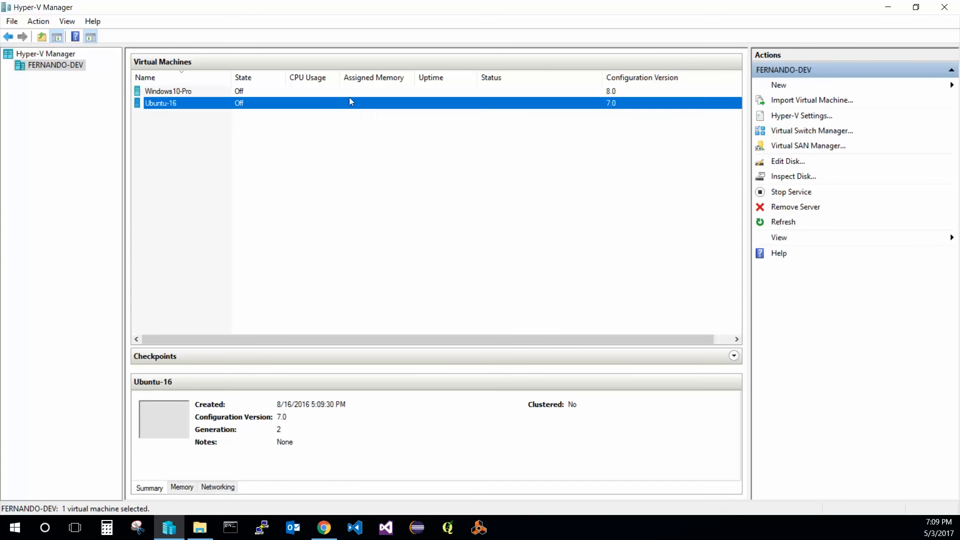
left_click(348, 95)
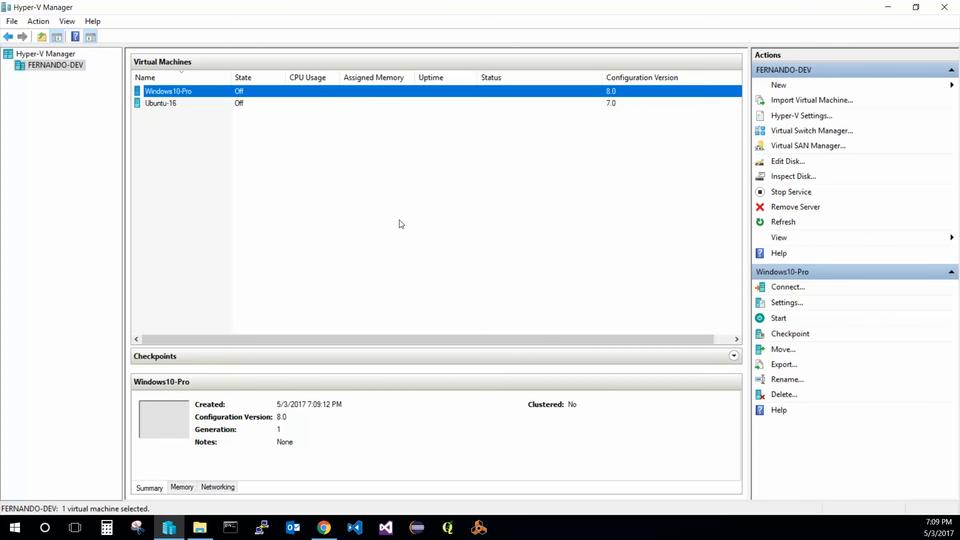
Step: Start the Windows10-Pro virtual machine and connect to it to check its boot screen
right_click(249, 99)
left_click(289, 143)
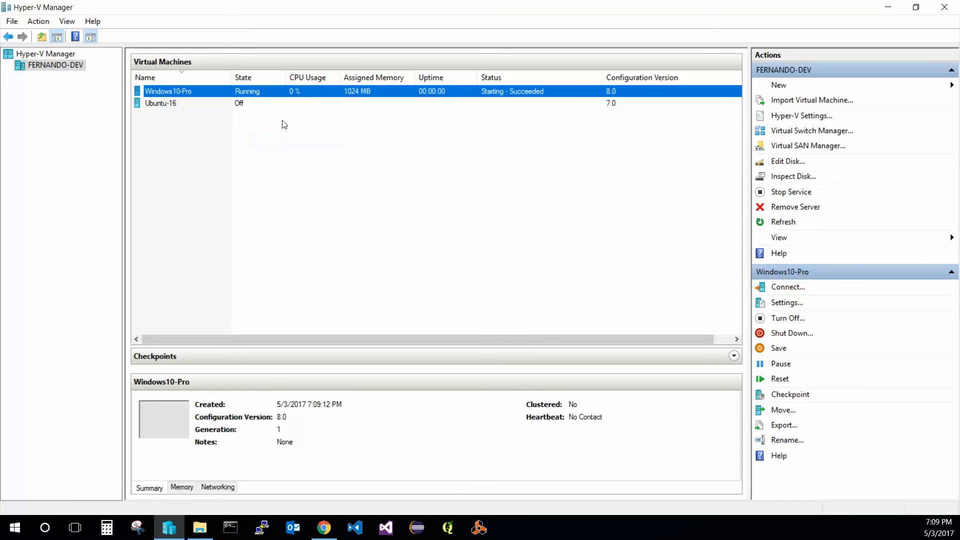
right_click(265, 94)
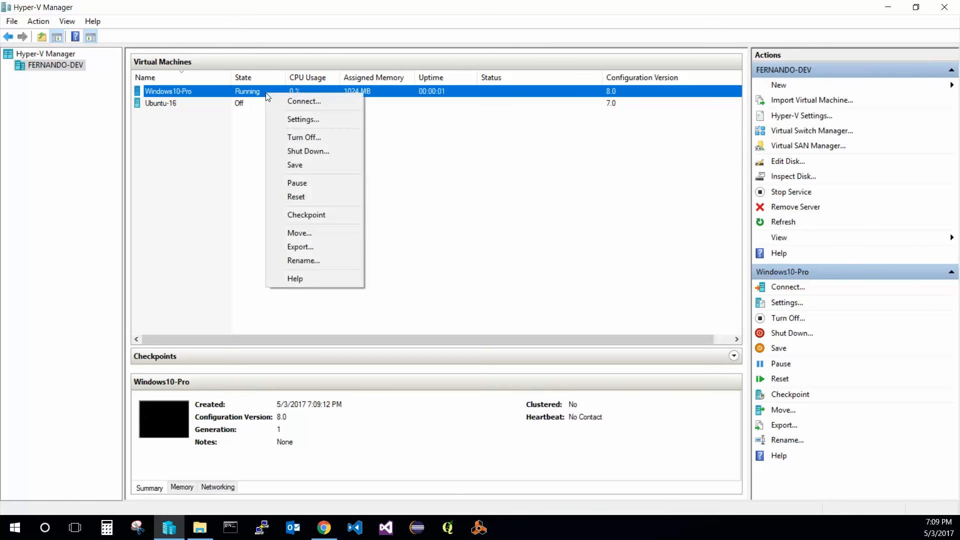
left_click(286, 101)
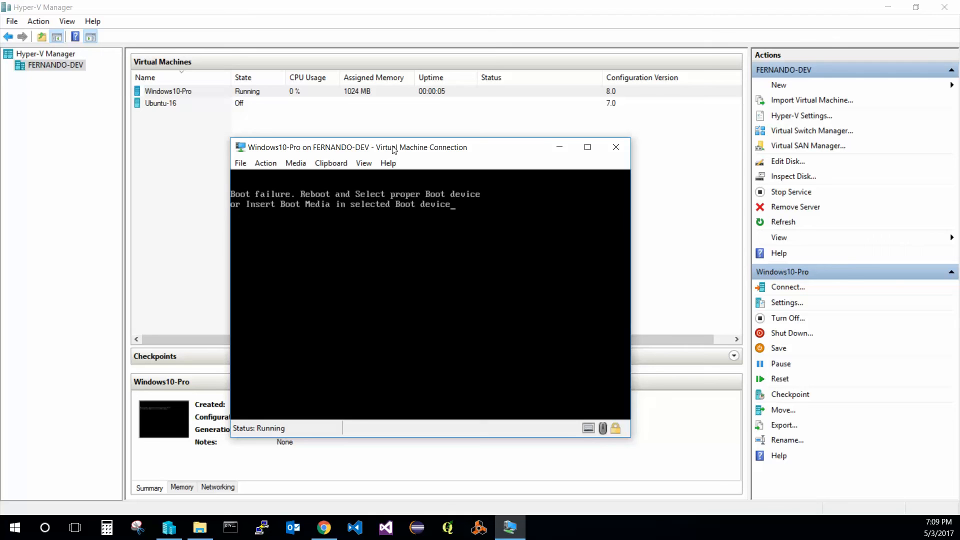
left_click_drag(394, 150, 410, 145)
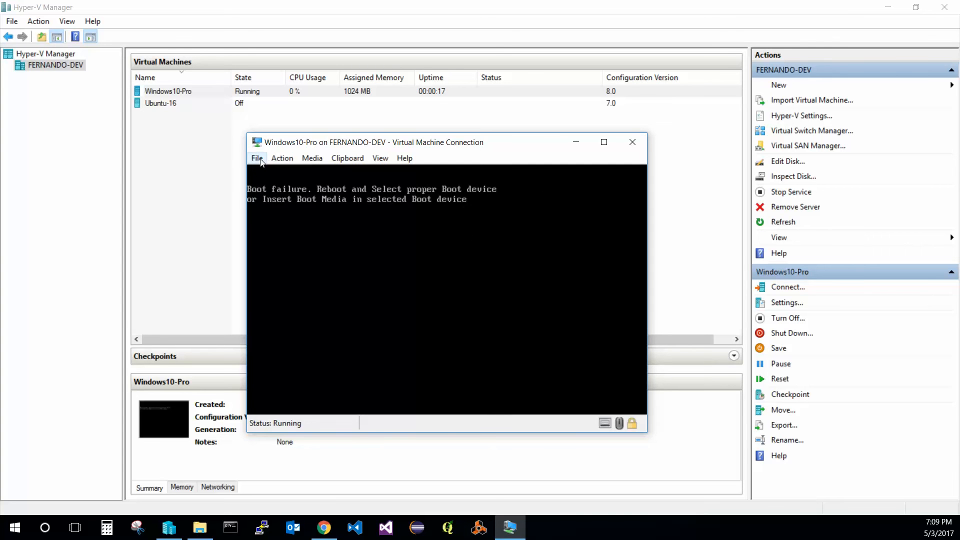
Step: Close the virtual machine connection and turn off Windows10-Pro
left_click(632, 142)
right_click(280, 95)
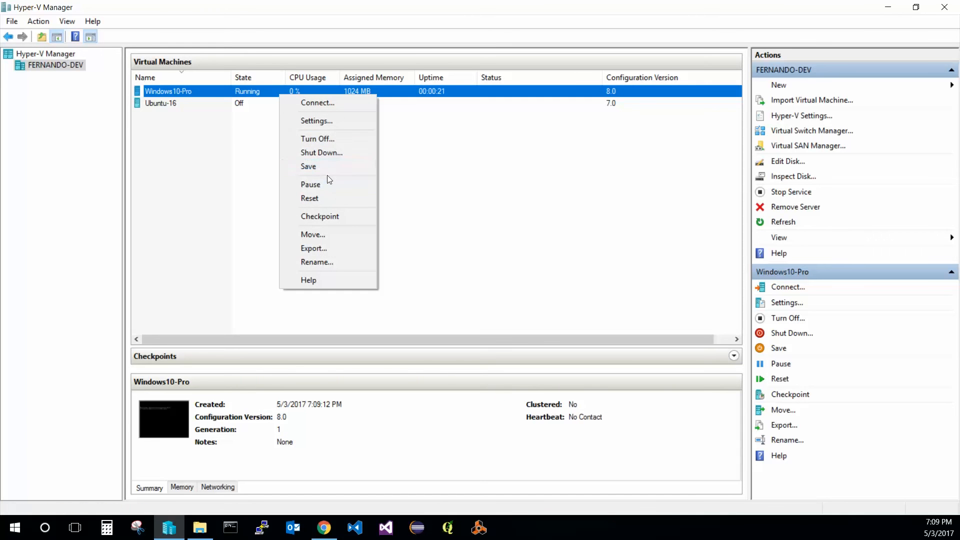
left_click(330, 141)
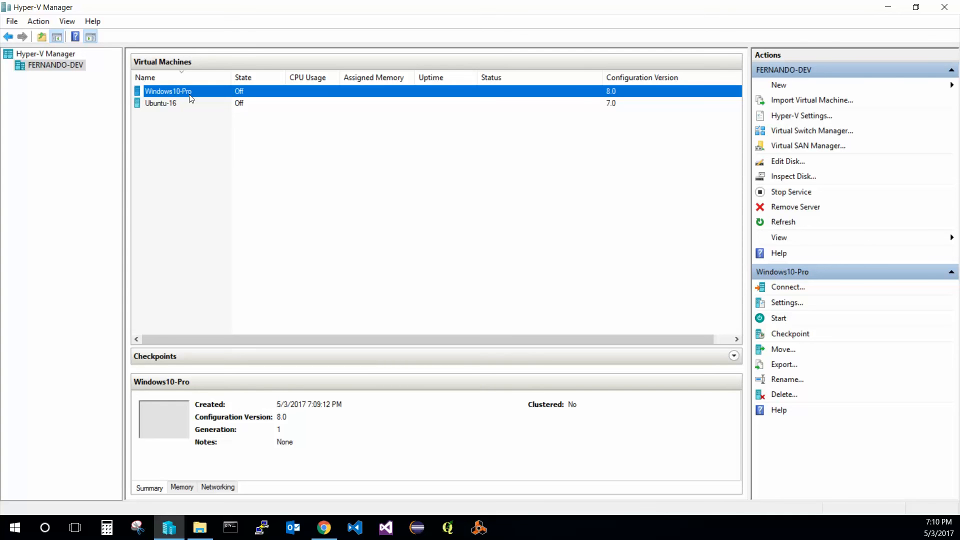
left_click(343, 192)
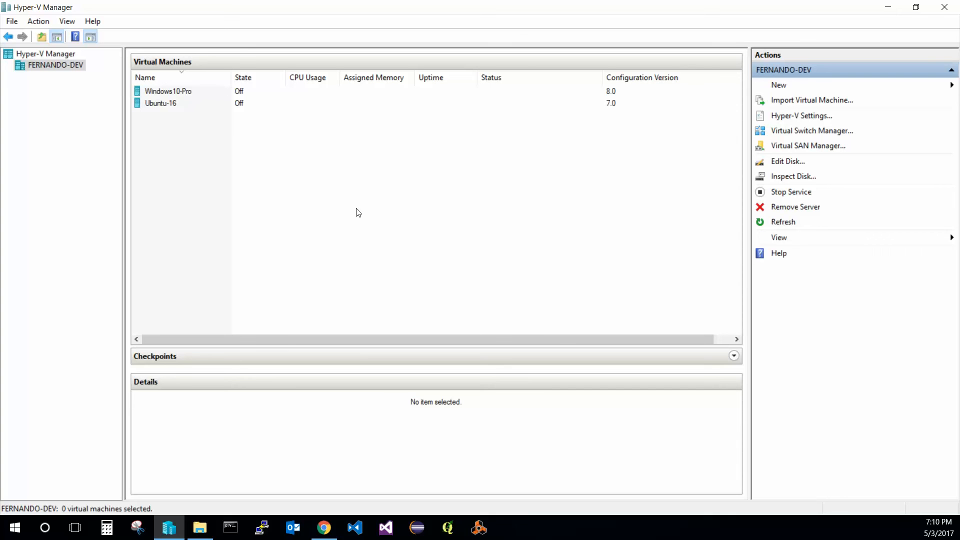
left_click(245, 104)
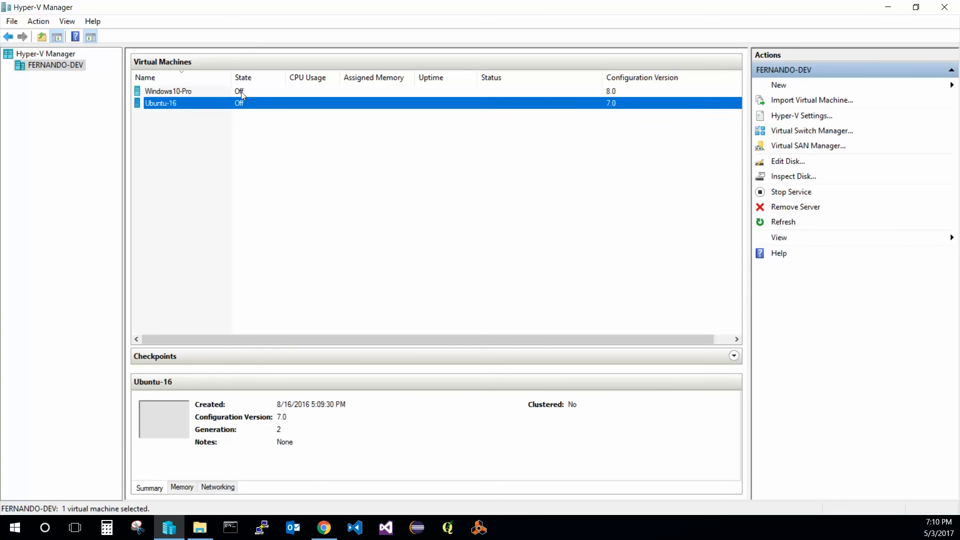
left_click(241, 91)
left_click(250, 157)
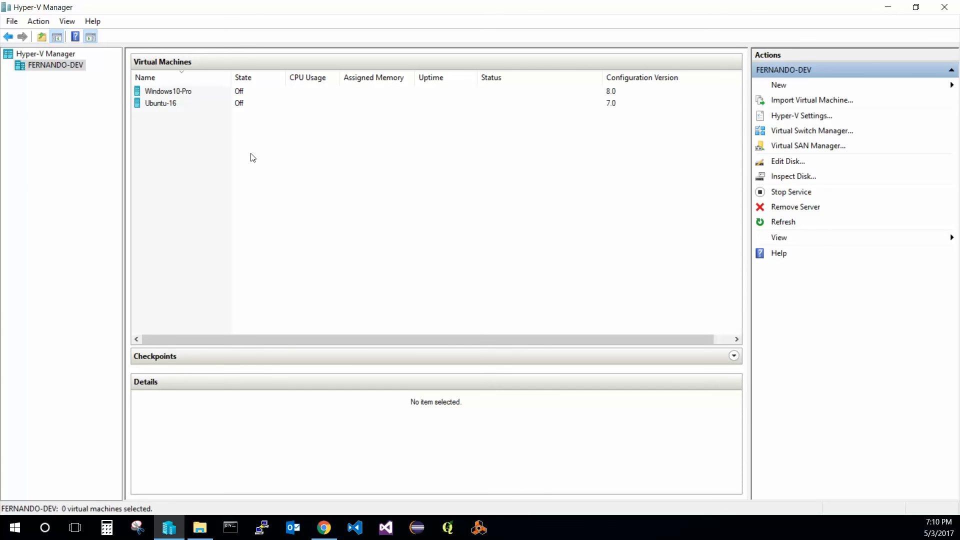